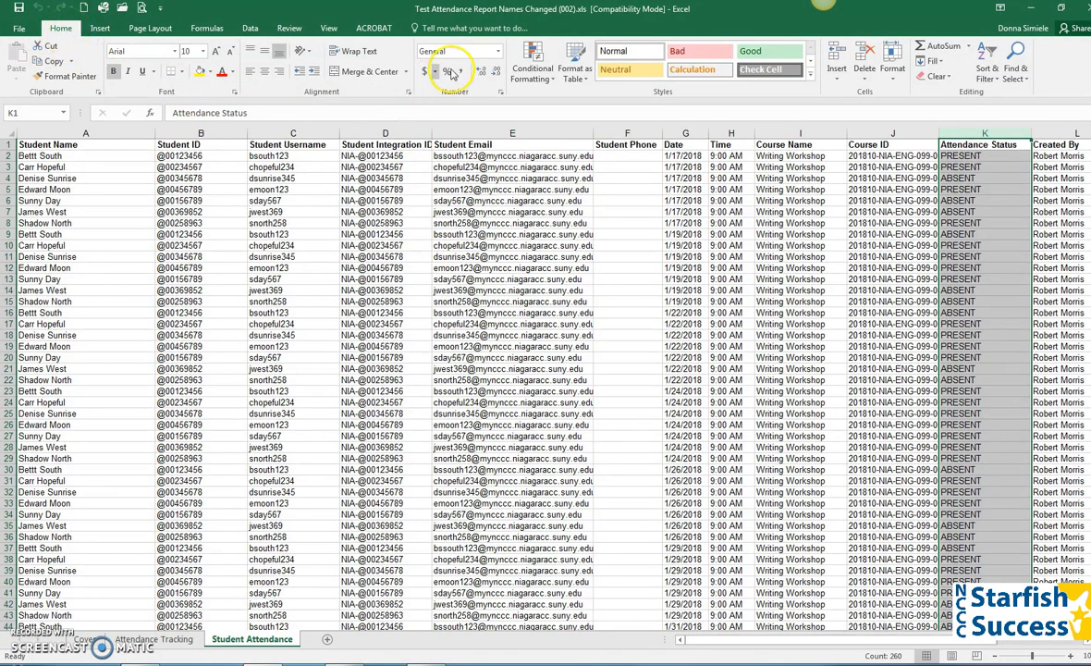
Highlight cells equal to 'absent' with Light Red Fill and Dark Red Text.
click(539, 71)
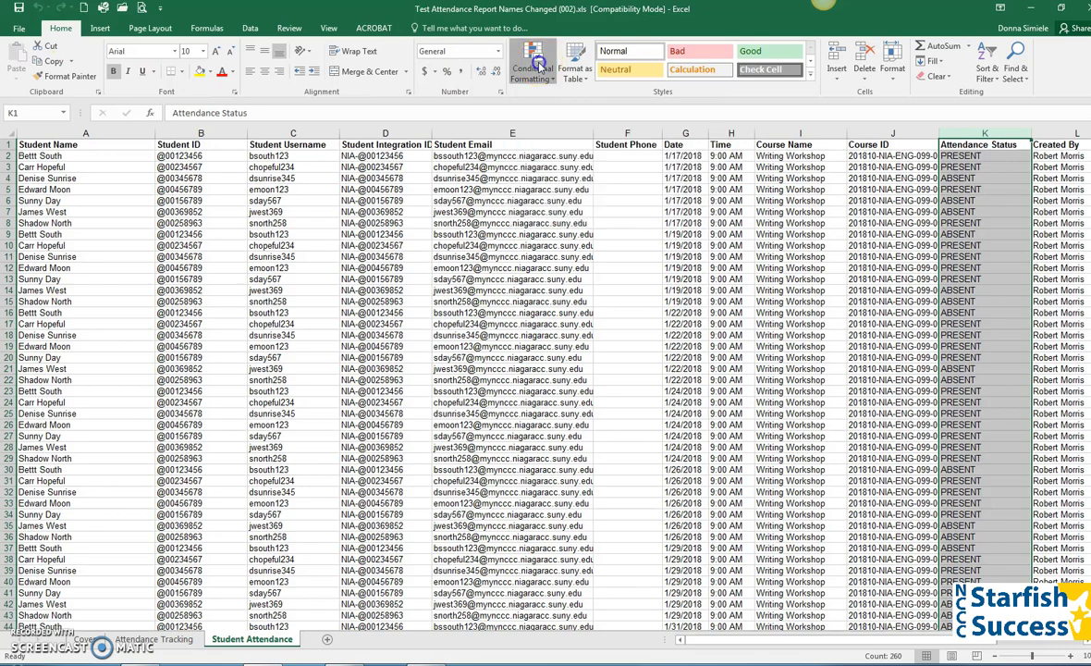
mouse_move(531, 103)
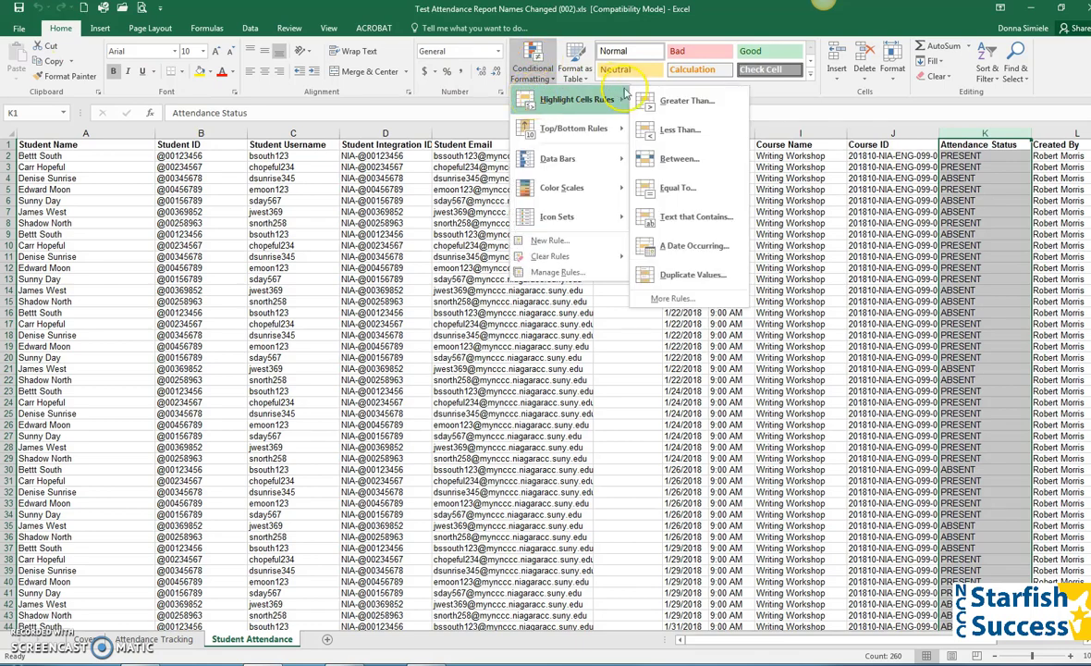
click(655, 190)
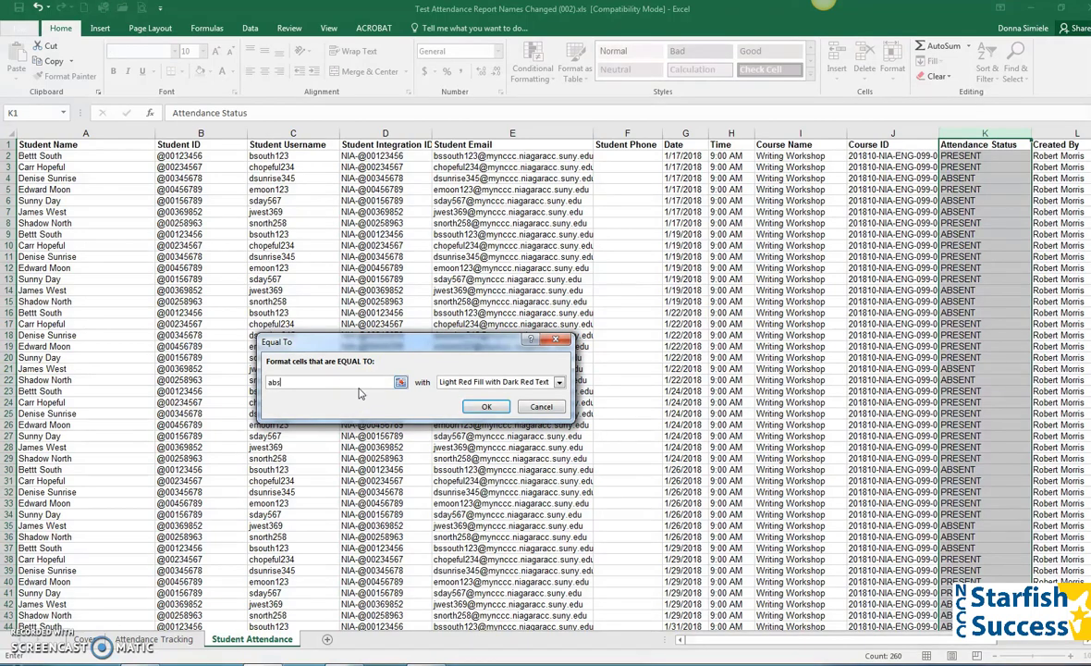
text(absent)
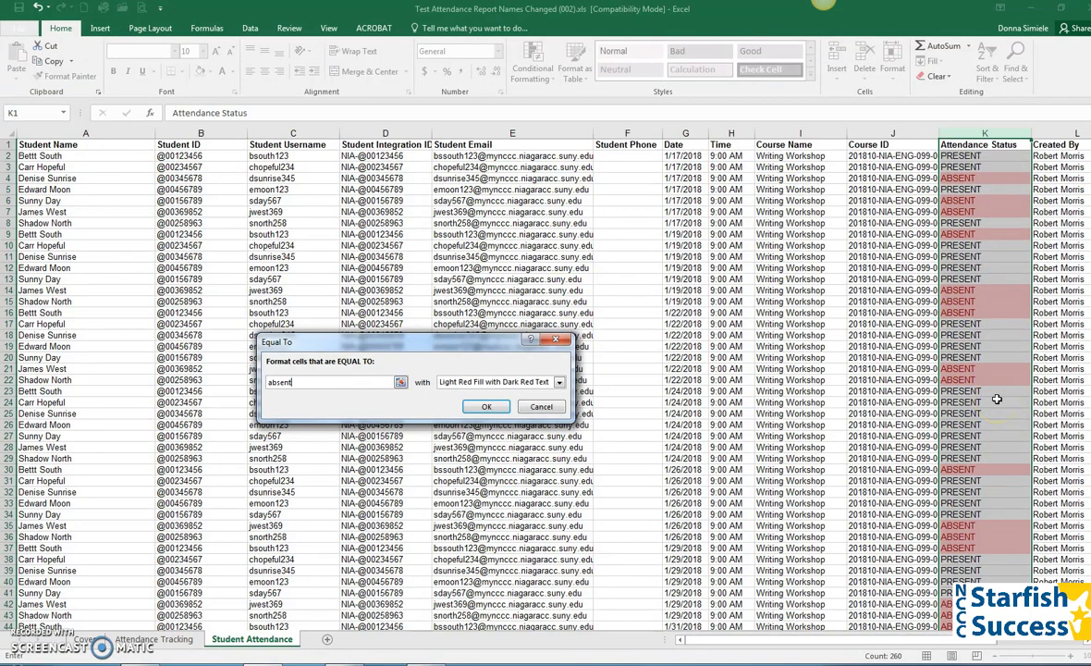
click(486, 407)
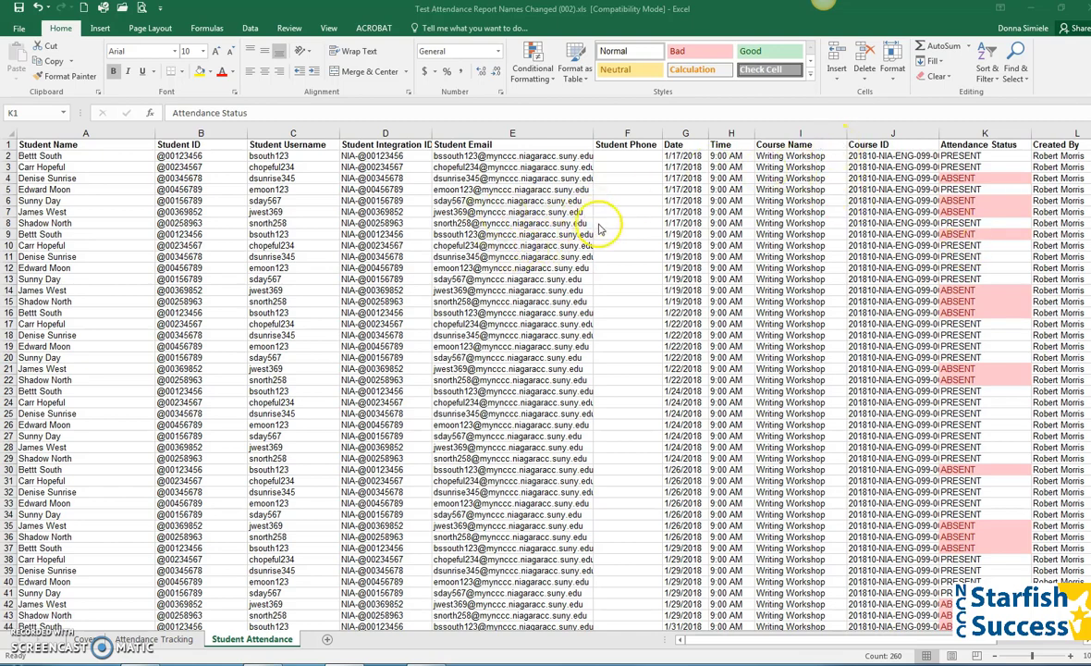
Select the Attendance Status column and the first date's rows G2 to G8, then click into the data.
key(ctrl+space)
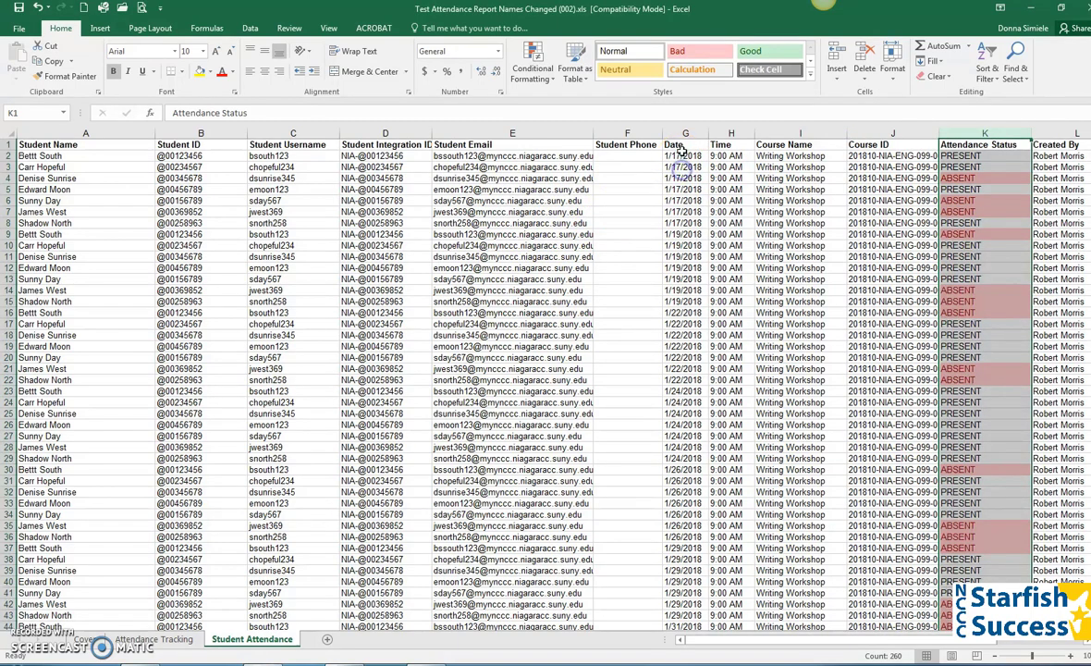
drag(682, 156, 679, 223)
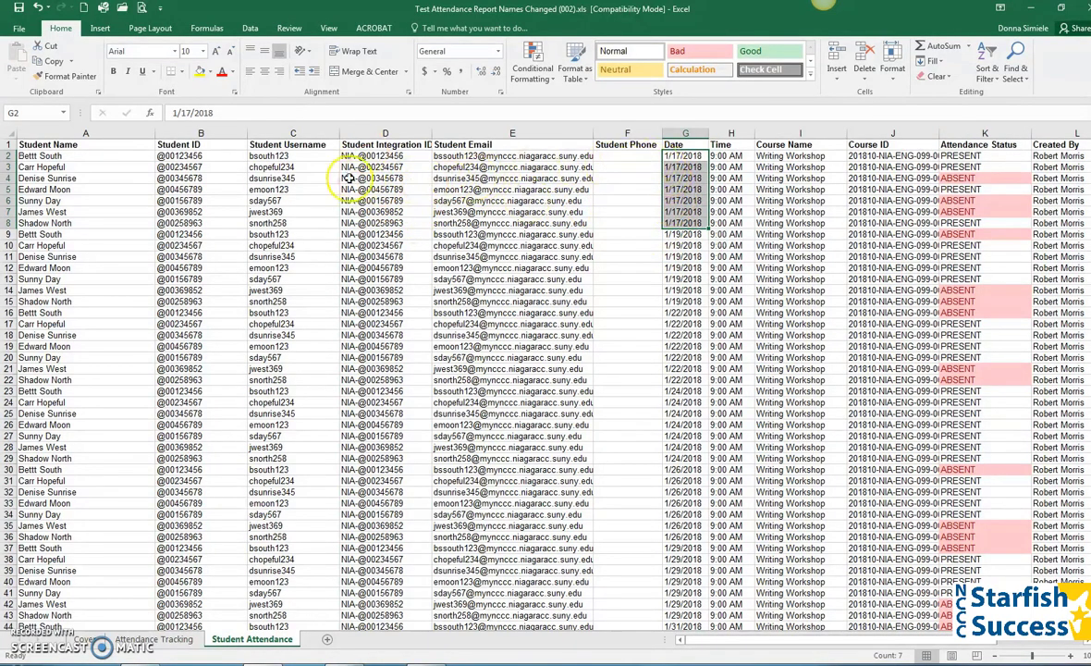
click(188, 155)
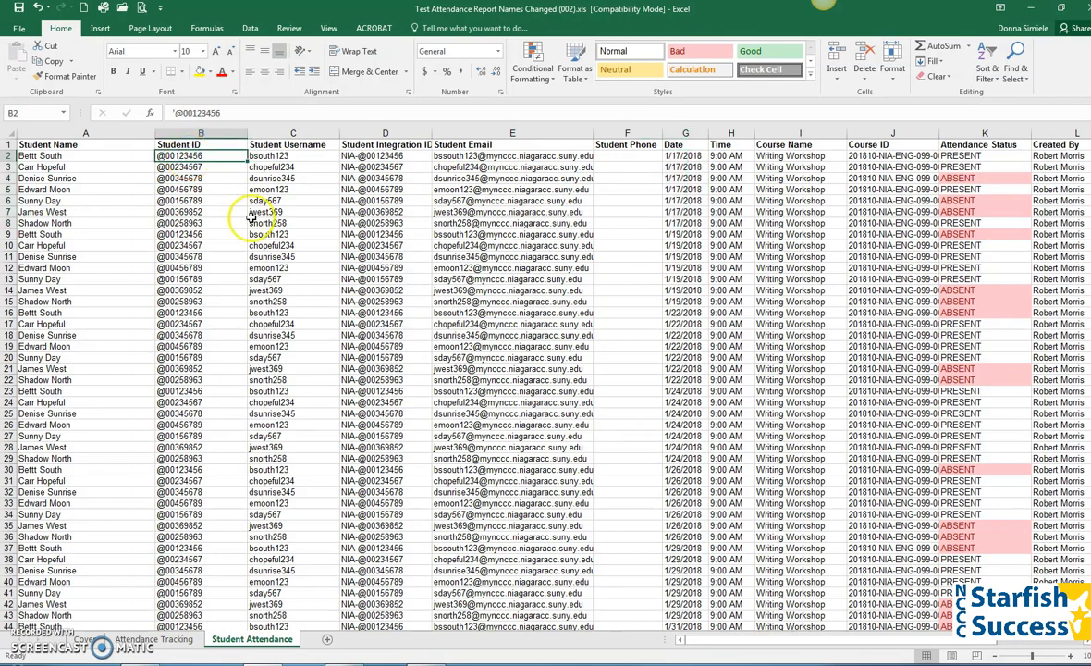
Add Count subtotals of Attendance Status only at each change in Date.
click(248, 29)
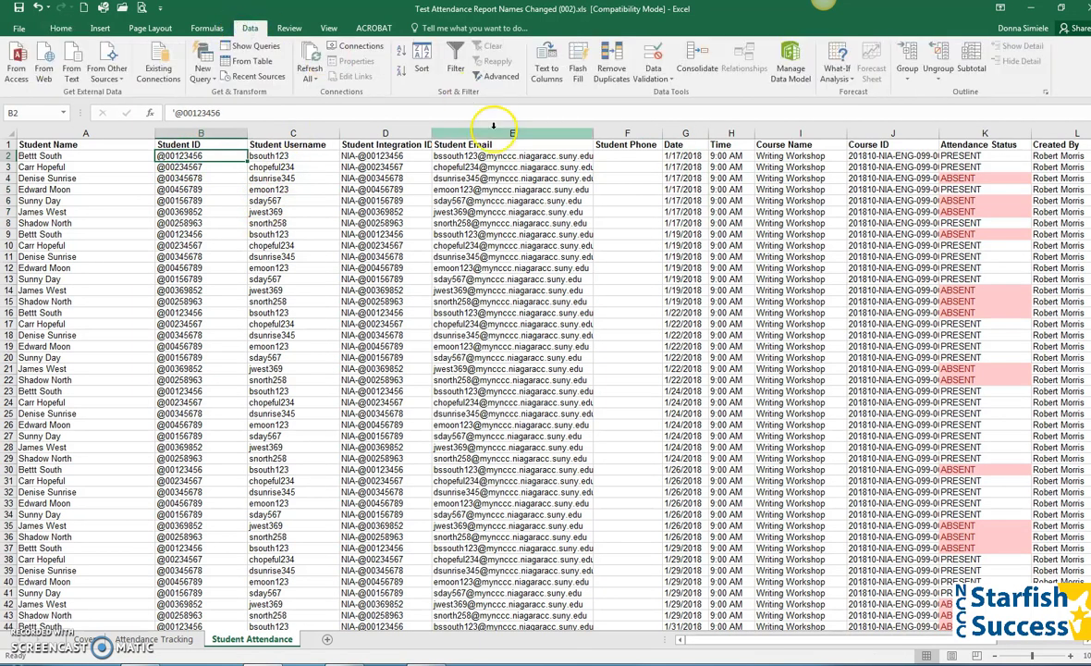
click(971, 57)
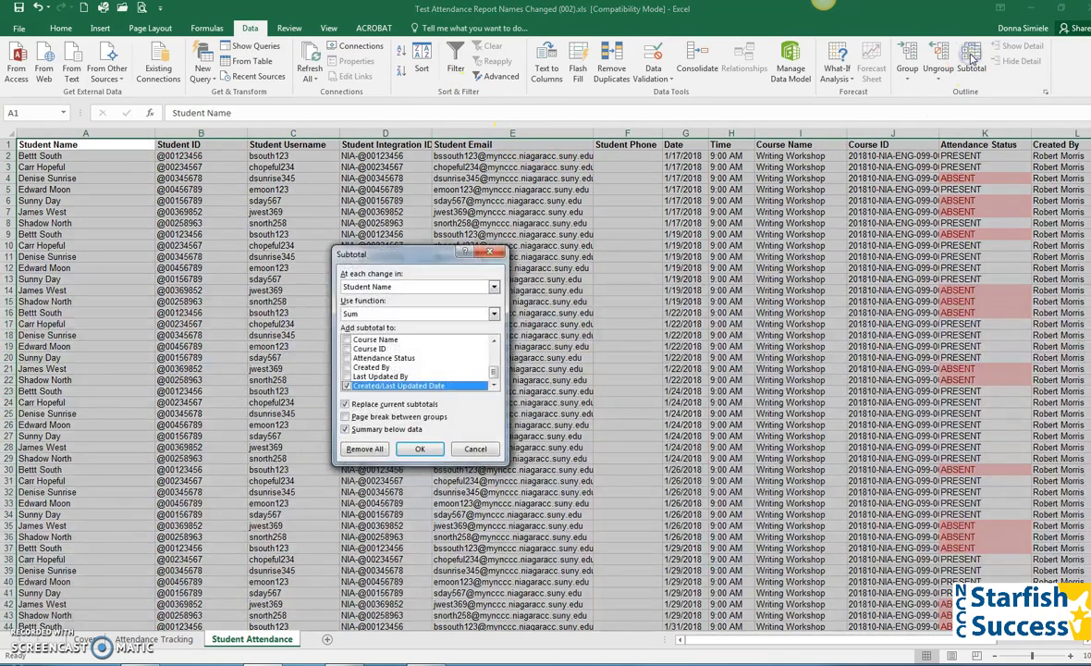
drag(378, 255, 585, 204)
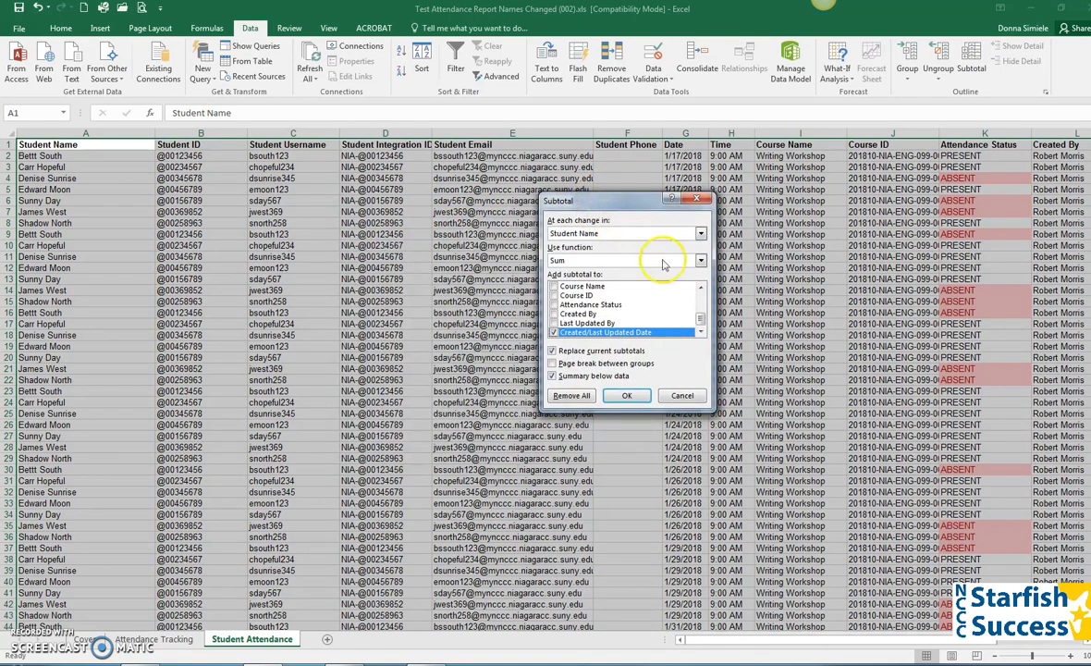
click(610, 237)
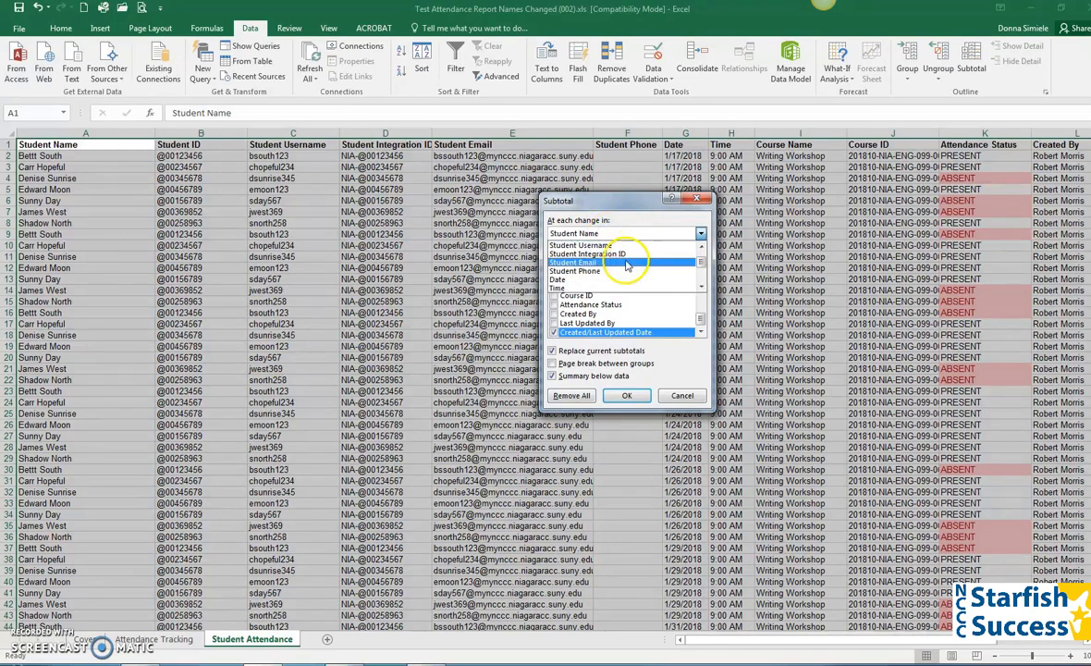
click(566, 280)
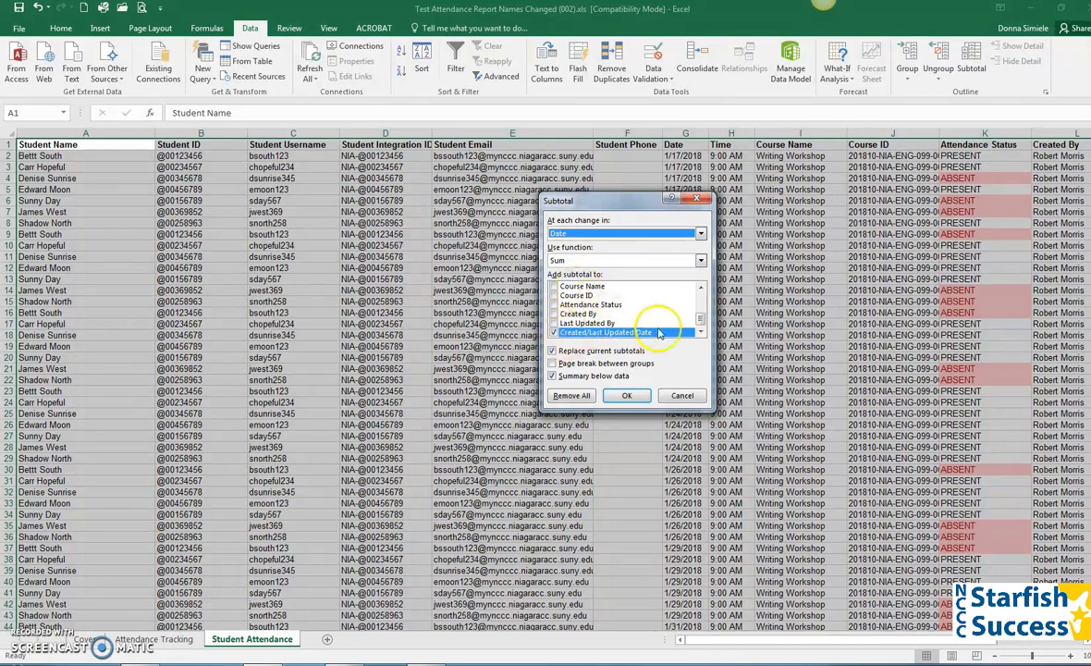
mouse_move(701, 319)
mouse_down()
mouse_move(700, 296)
mouse_move(693, 323)
mouse_up()
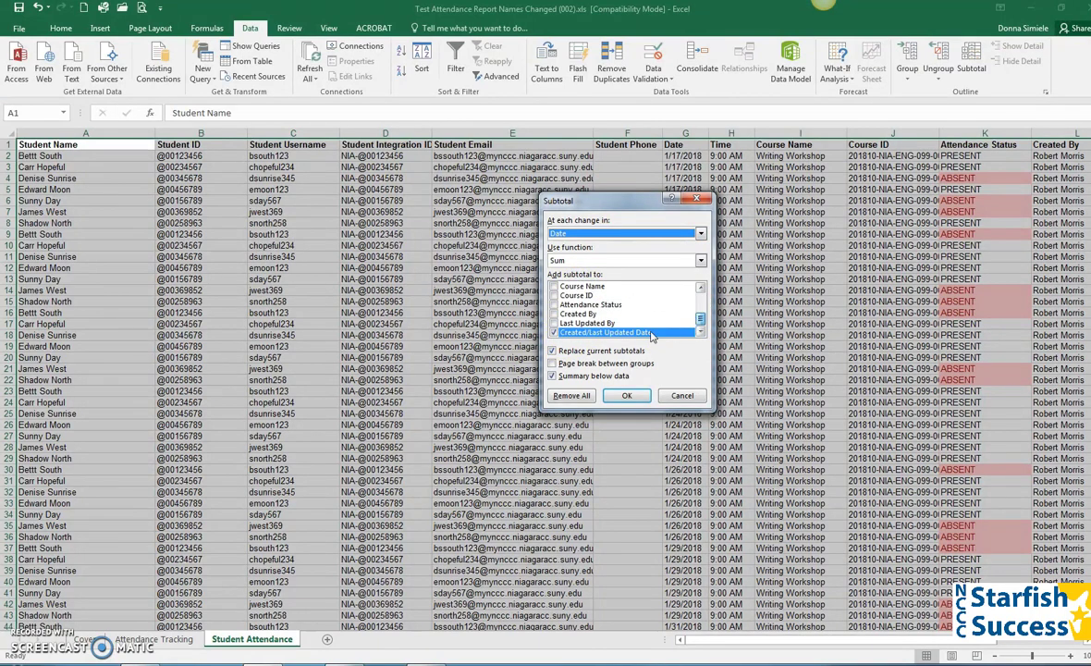
click(552, 332)
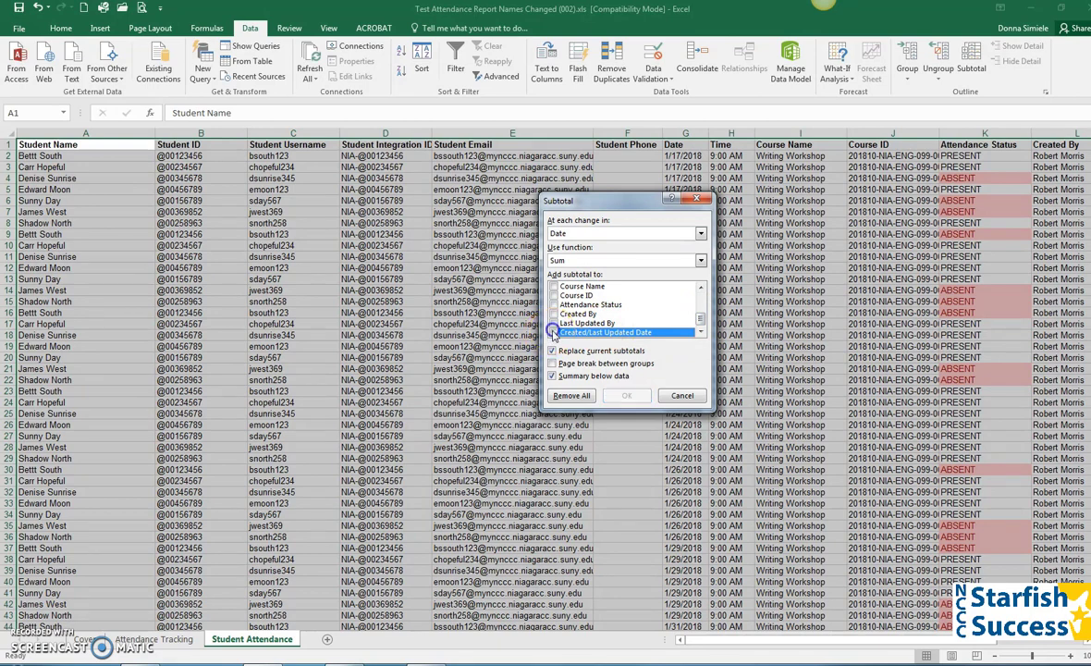
click(554, 306)
click(575, 260)
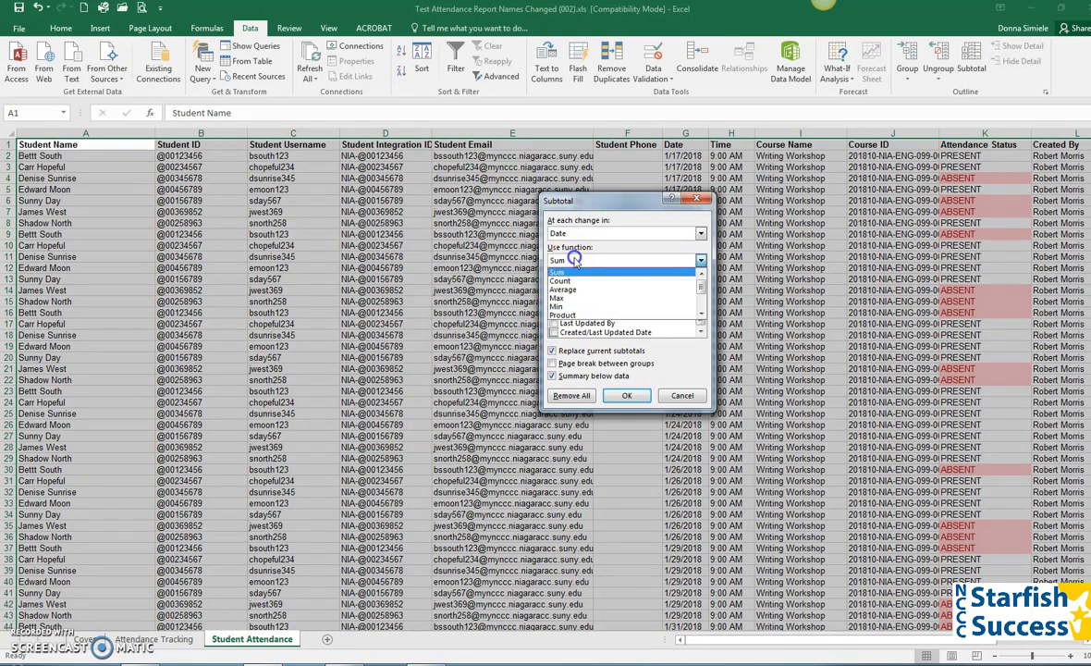
click(561, 280)
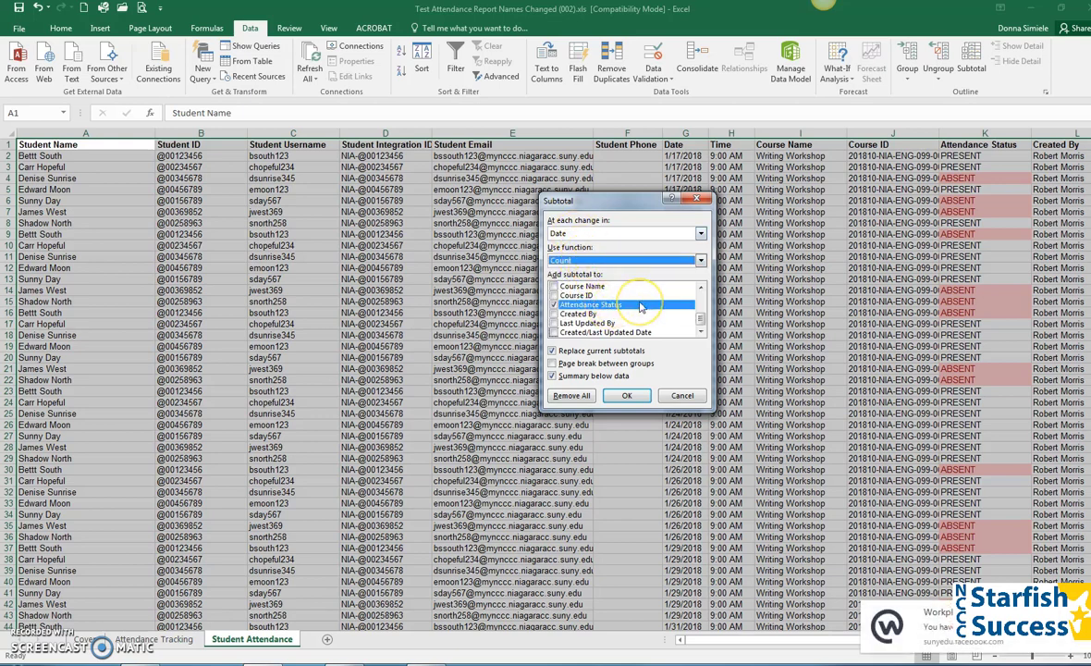
click(627, 395)
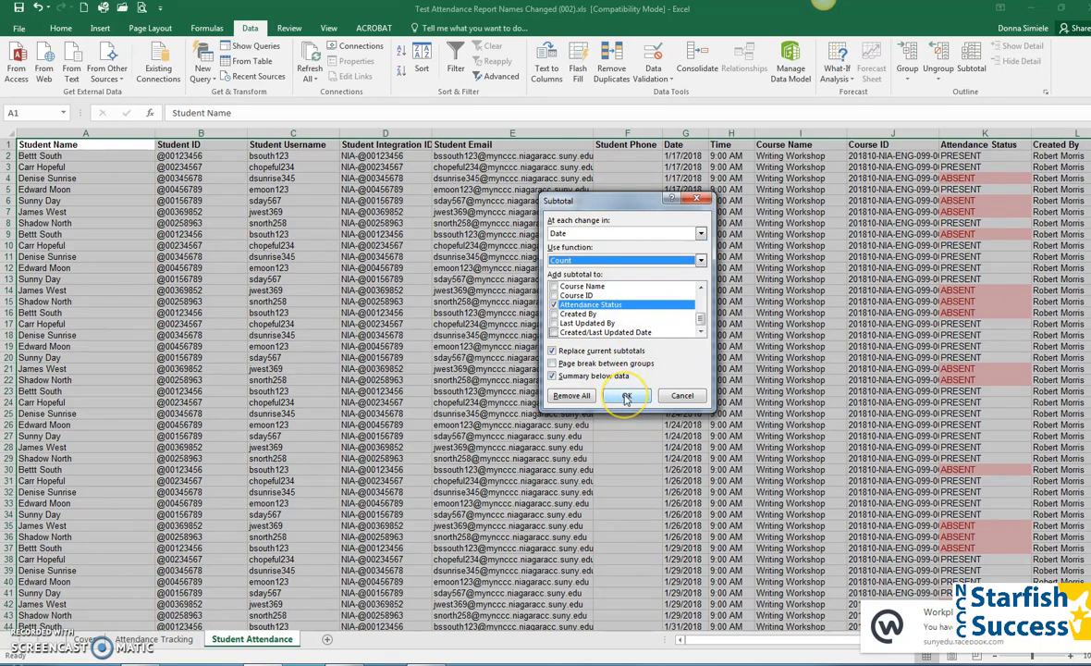
click(627, 396)
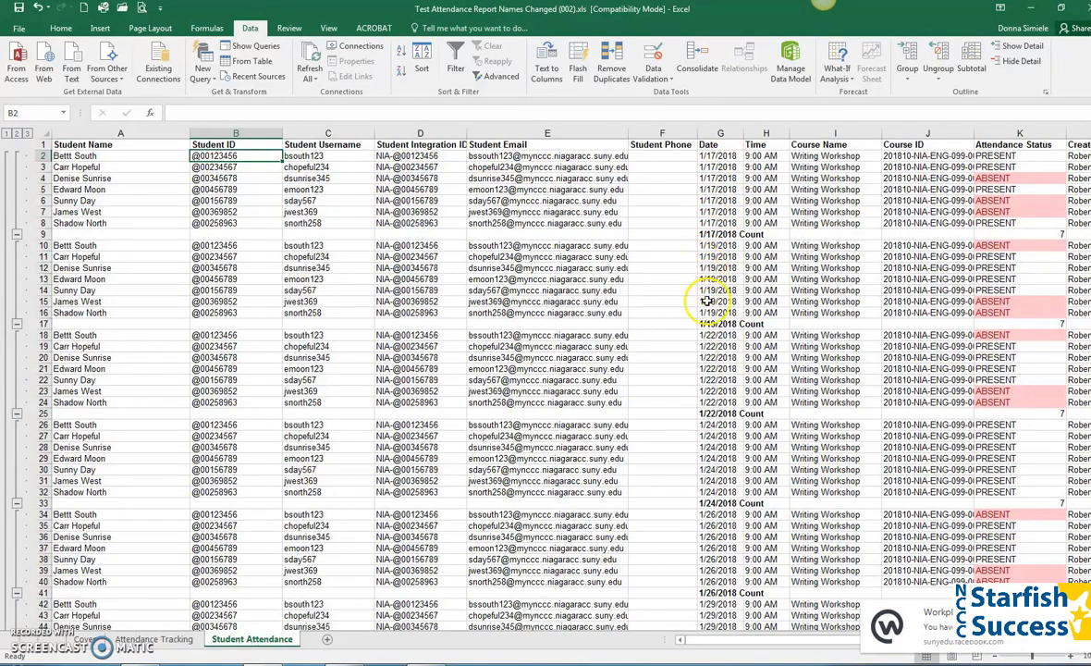
Scroll from the 1/24/2018 row down to the Grand Count of 259 and back, then reopen Subtotal.
click(714, 480)
scroll(716, 473, down, 4)
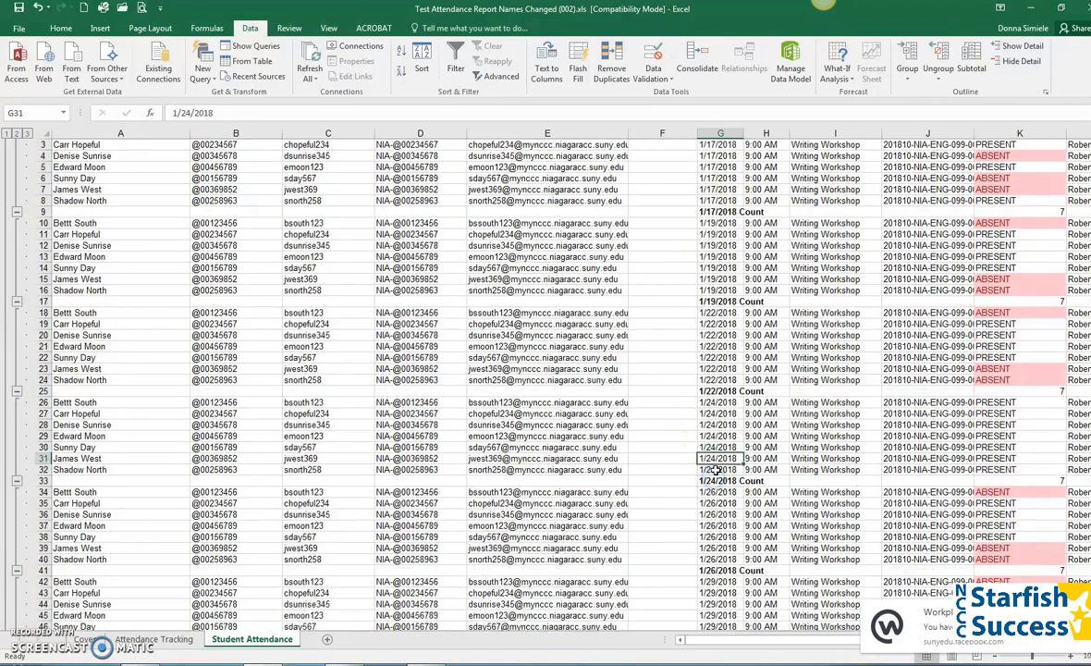
scroll(715, 470, down, 13)
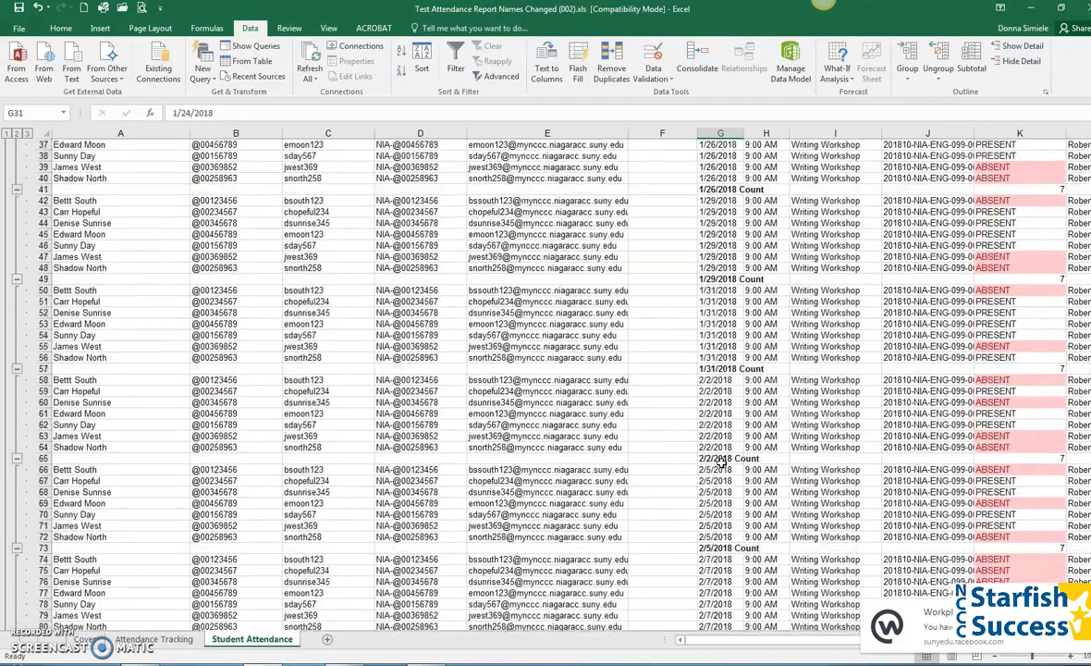
scroll(721, 462, down, 19)
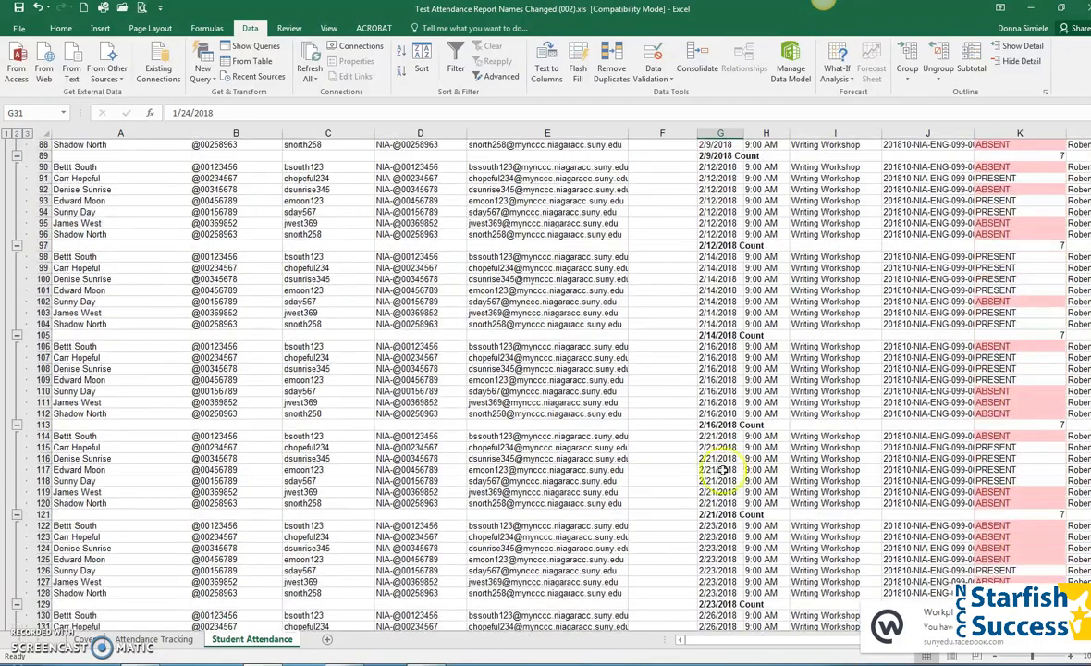
scroll(726, 465, down, 7)
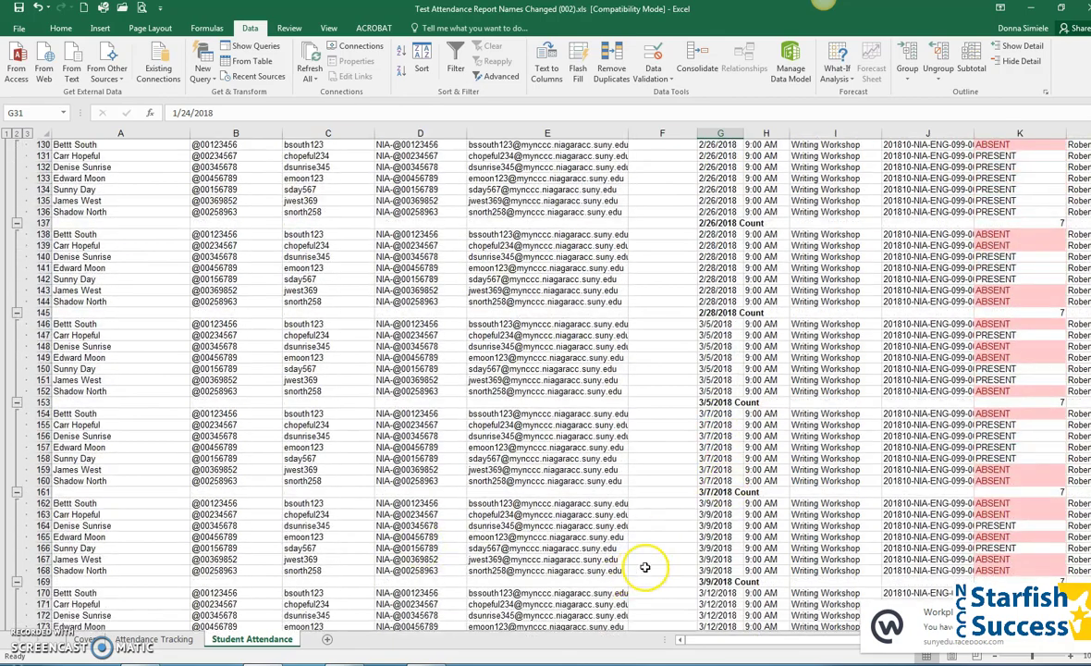
scroll(680, 548, down, 20)
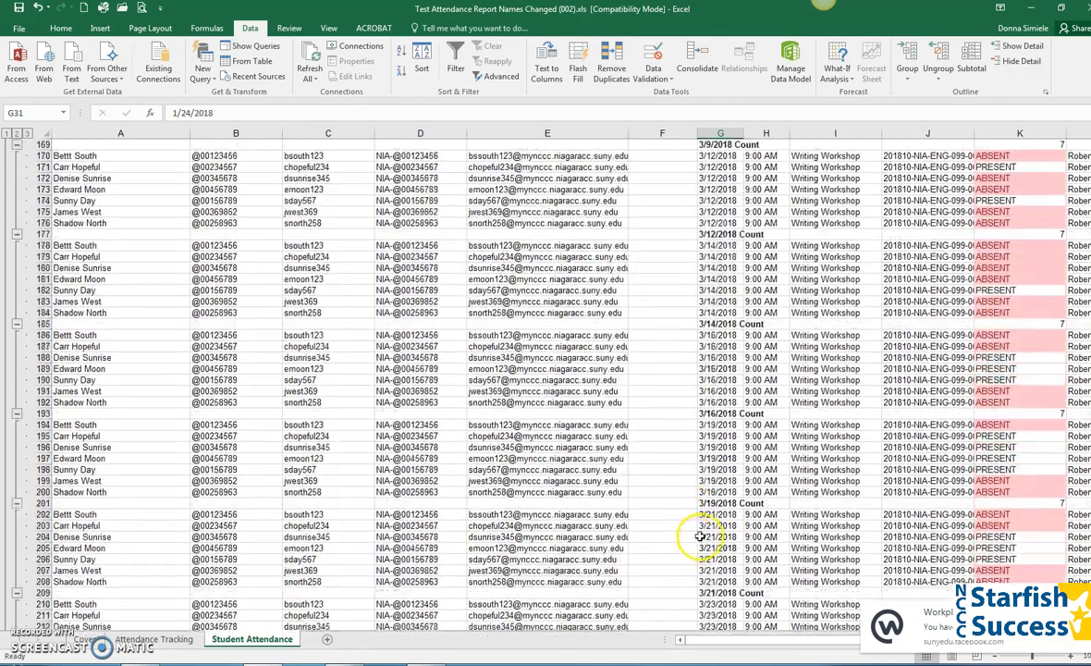
scroll(708, 534, down, 20)
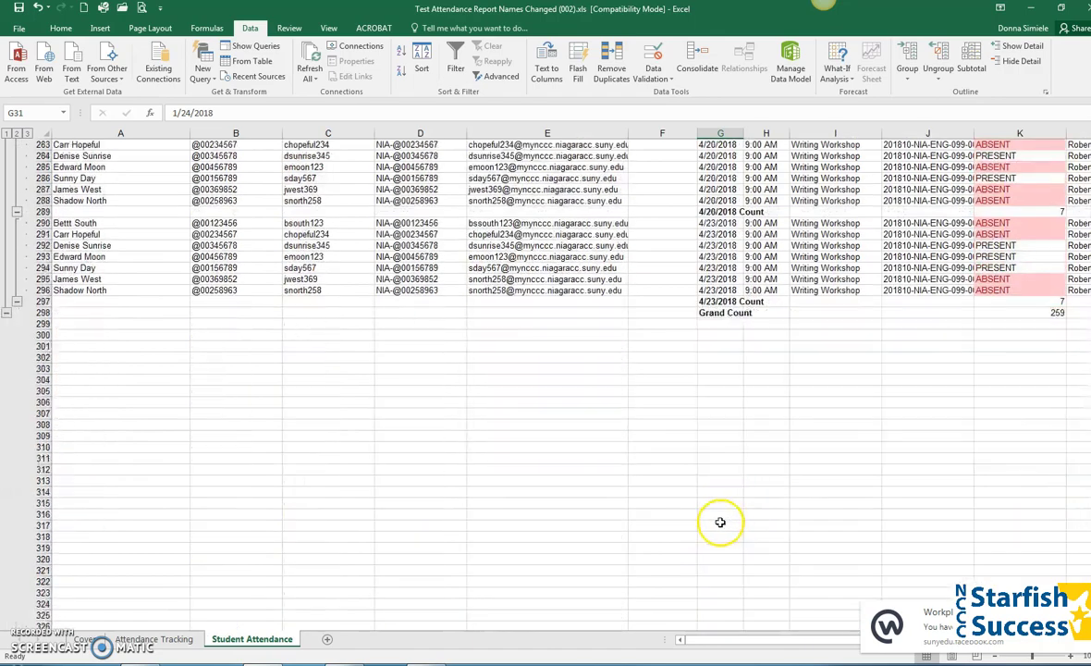
scroll(814, 277, up, 4)
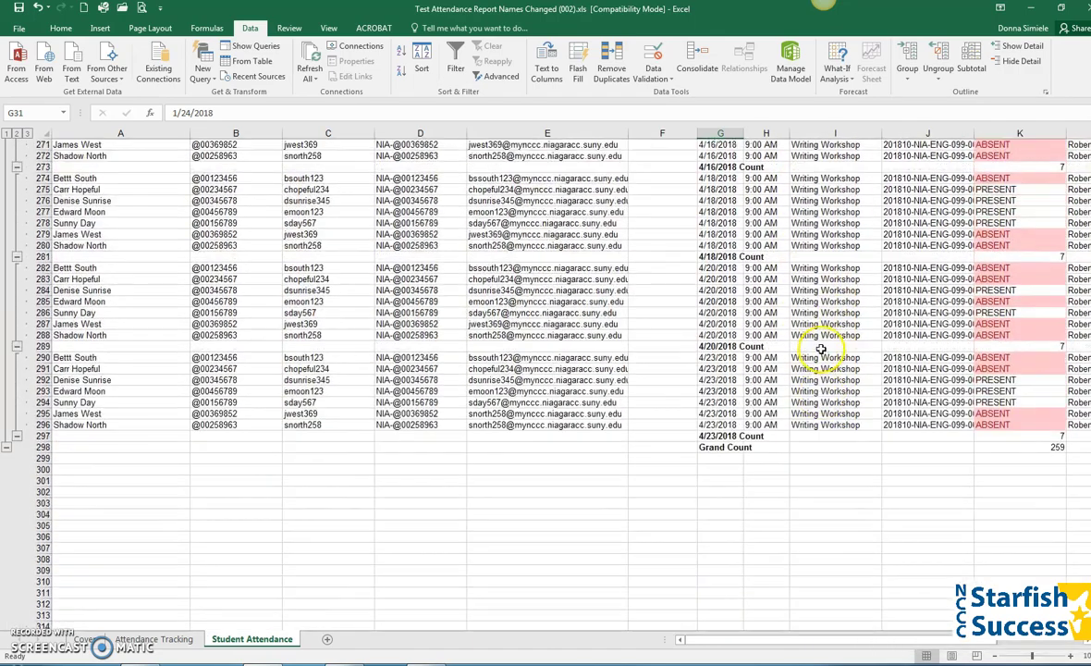
scroll(821, 351, up, 20)
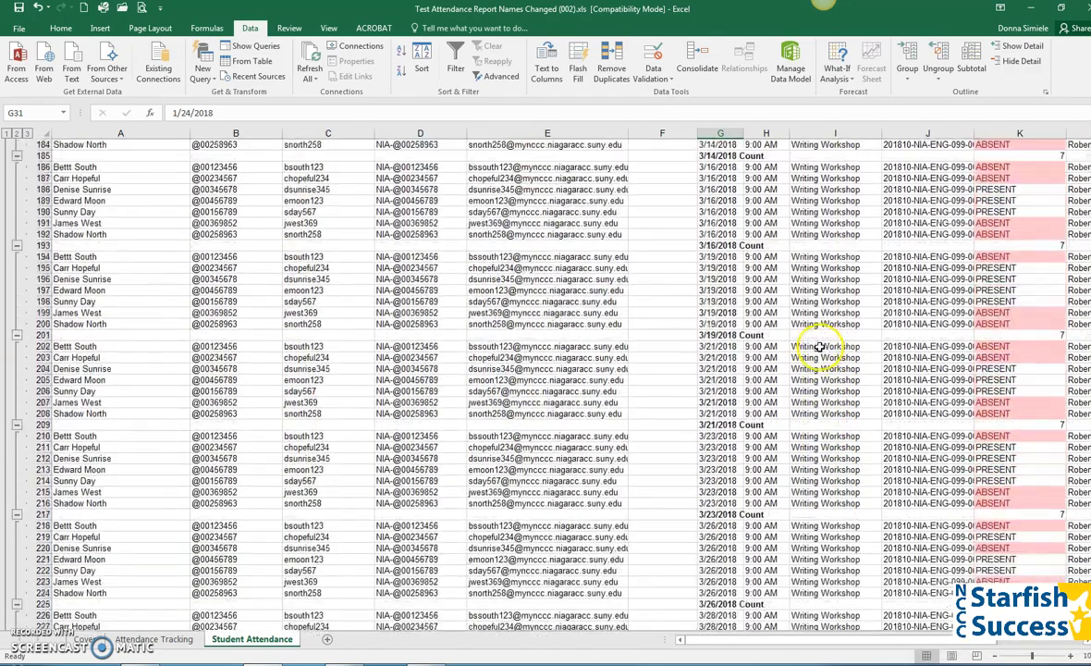
scroll(819, 347, up, 20)
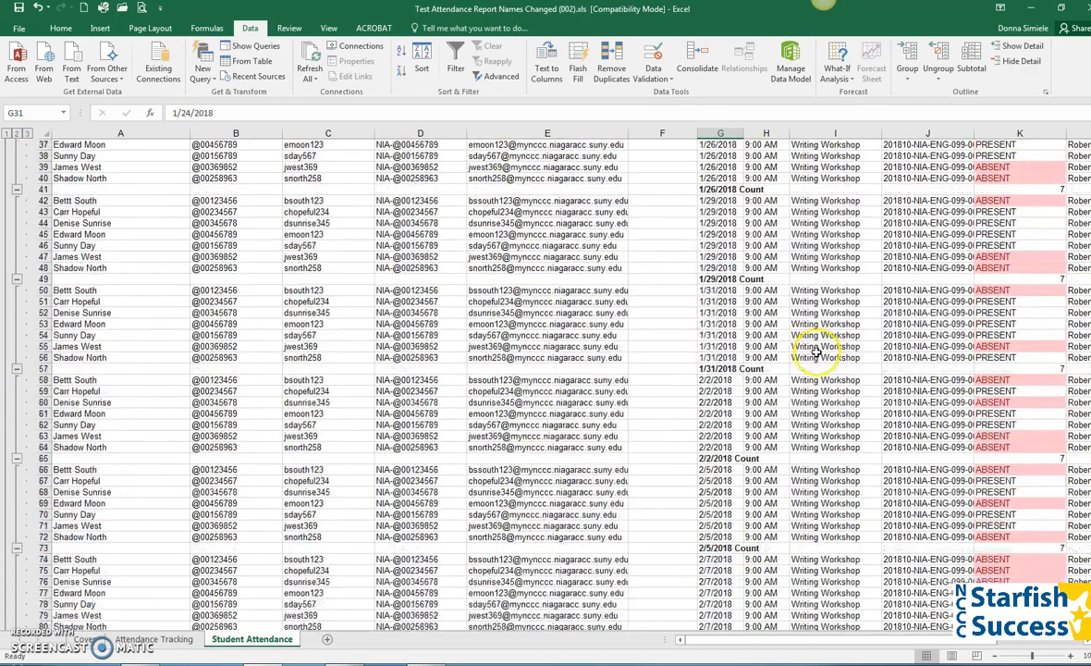
scroll(817, 351, up, 4)
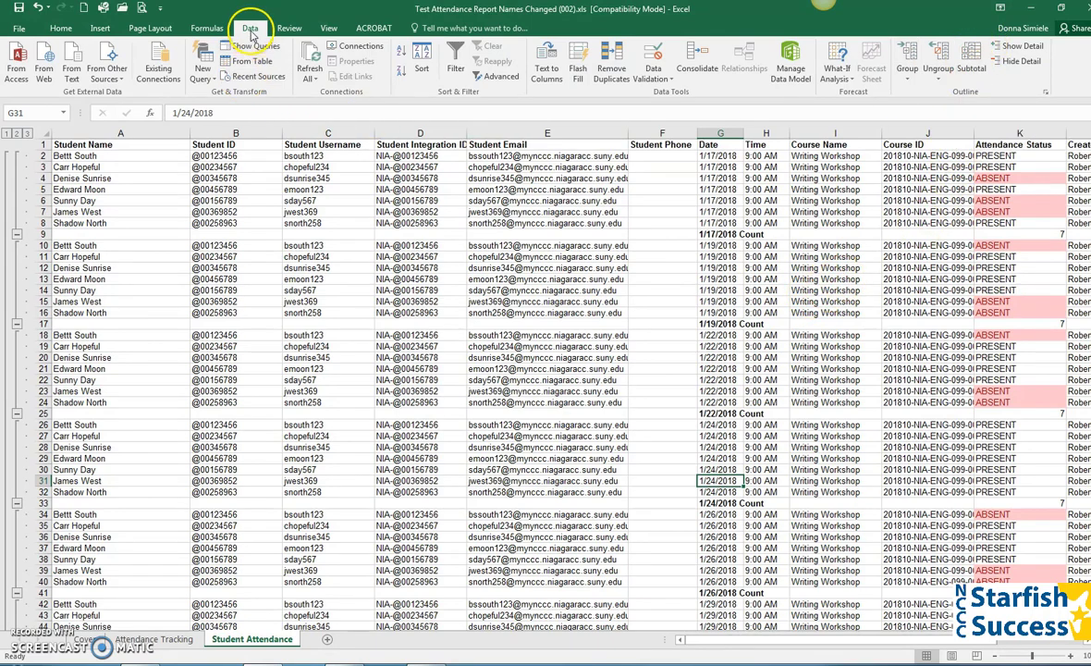
click(971, 57)
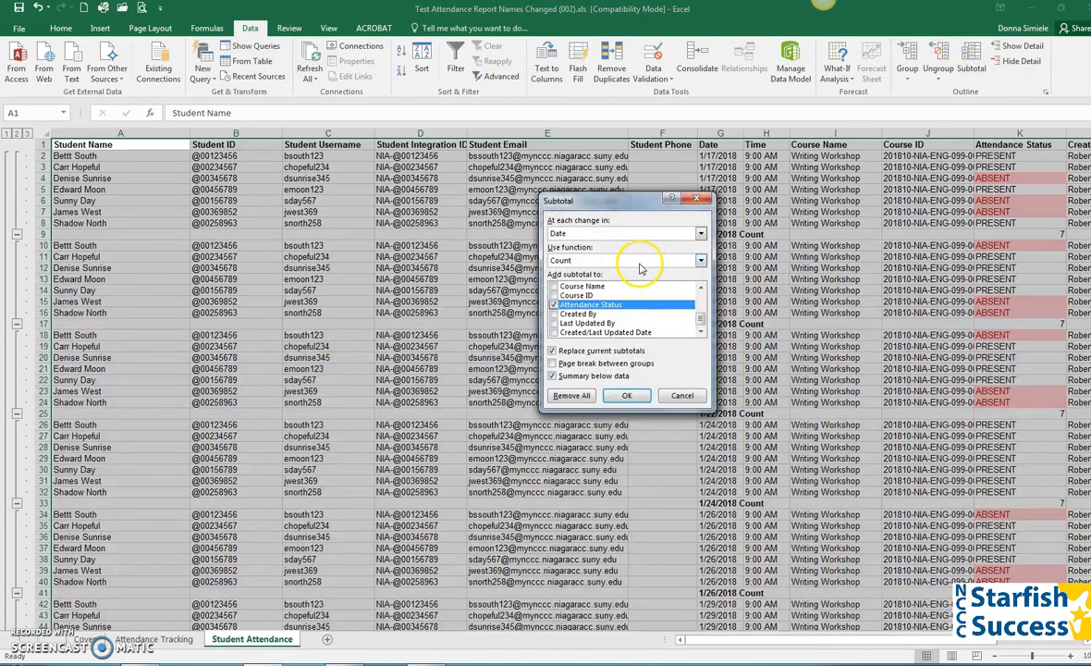
Remove all subtotals and select cell A2 in the data.
click(572, 395)
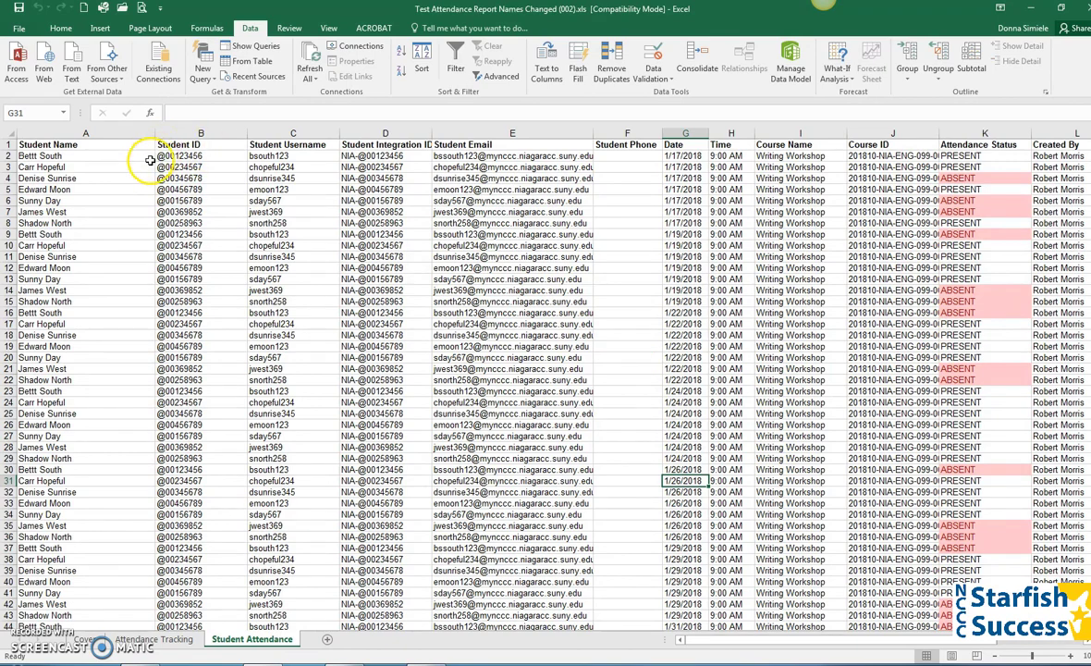
click(48, 156)
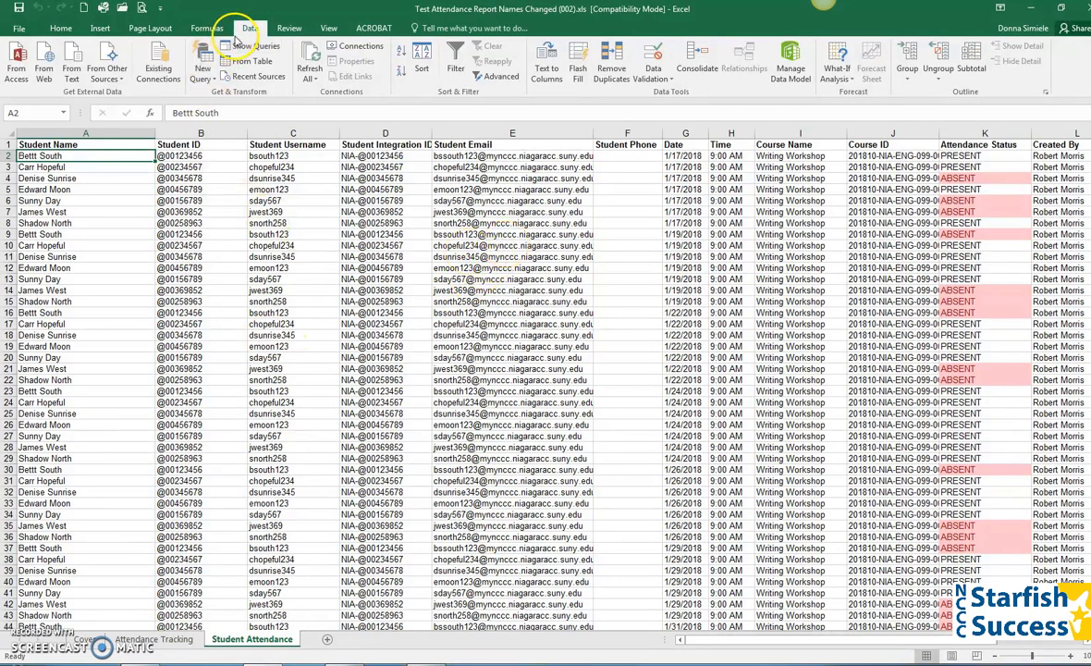
Sort by Student Name, then by Date, accepting the text-date sort warning.
click(422, 57)
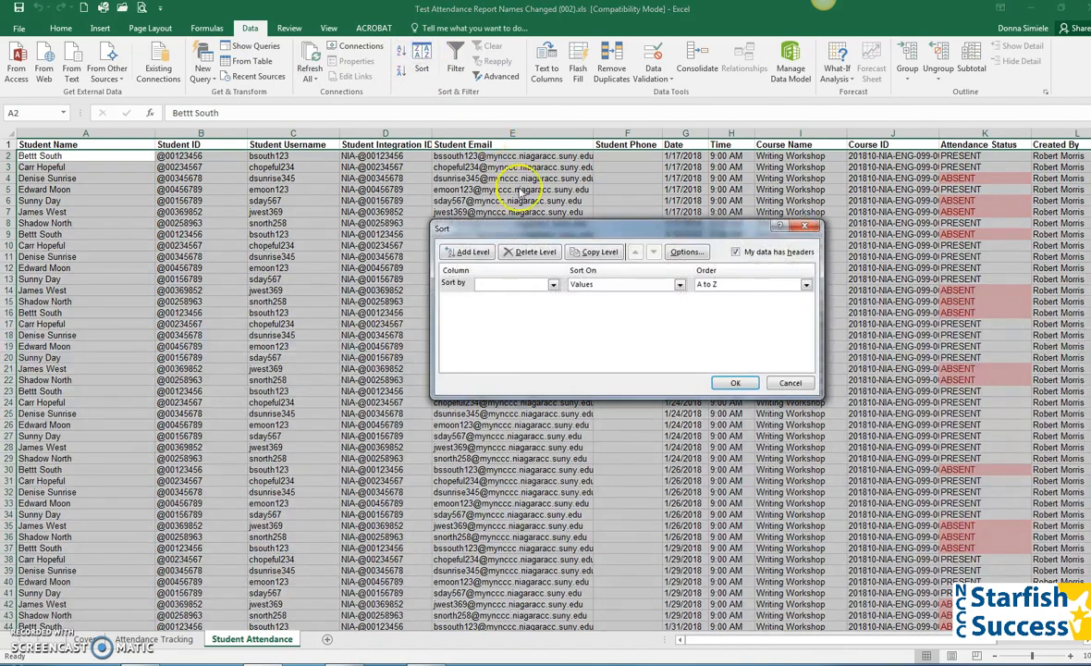
click(478, 284)
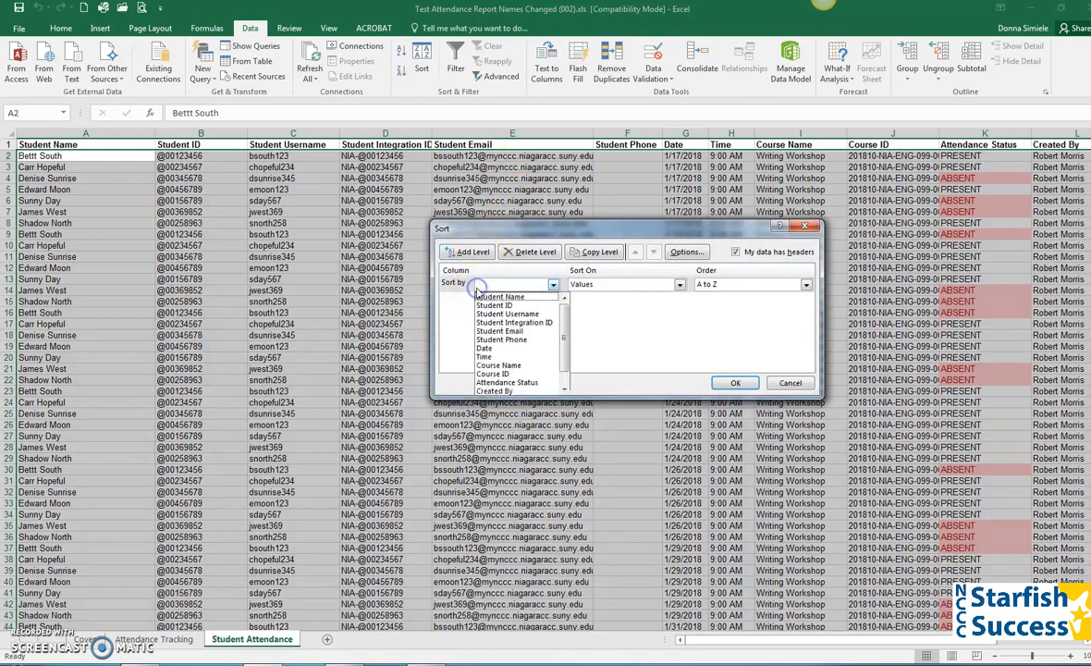
click(487, 296)
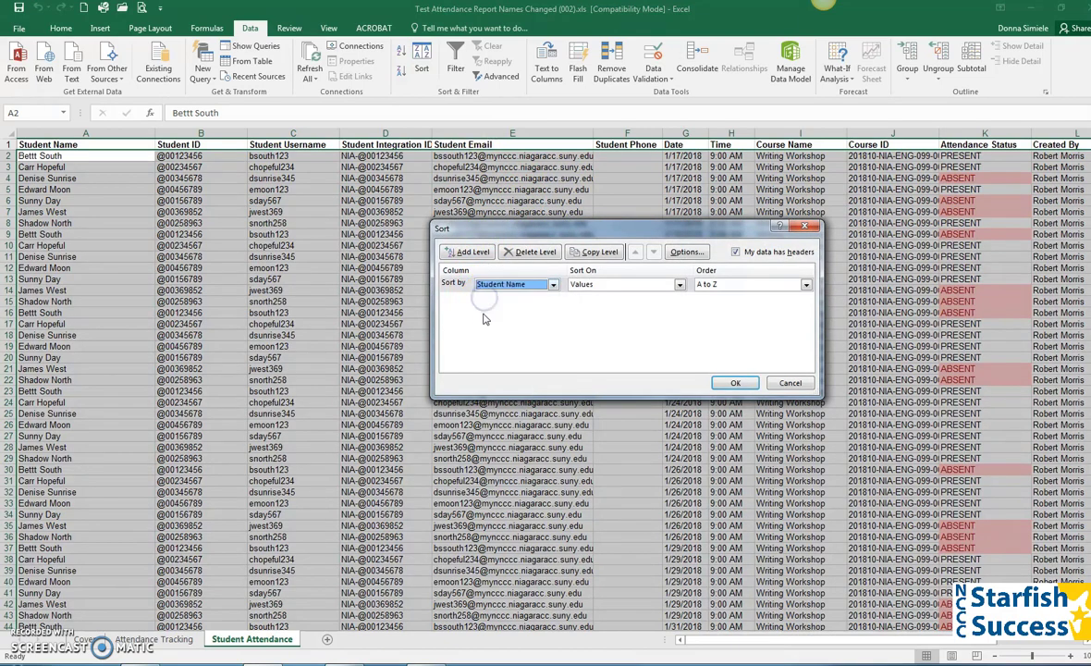
click(477, 252)
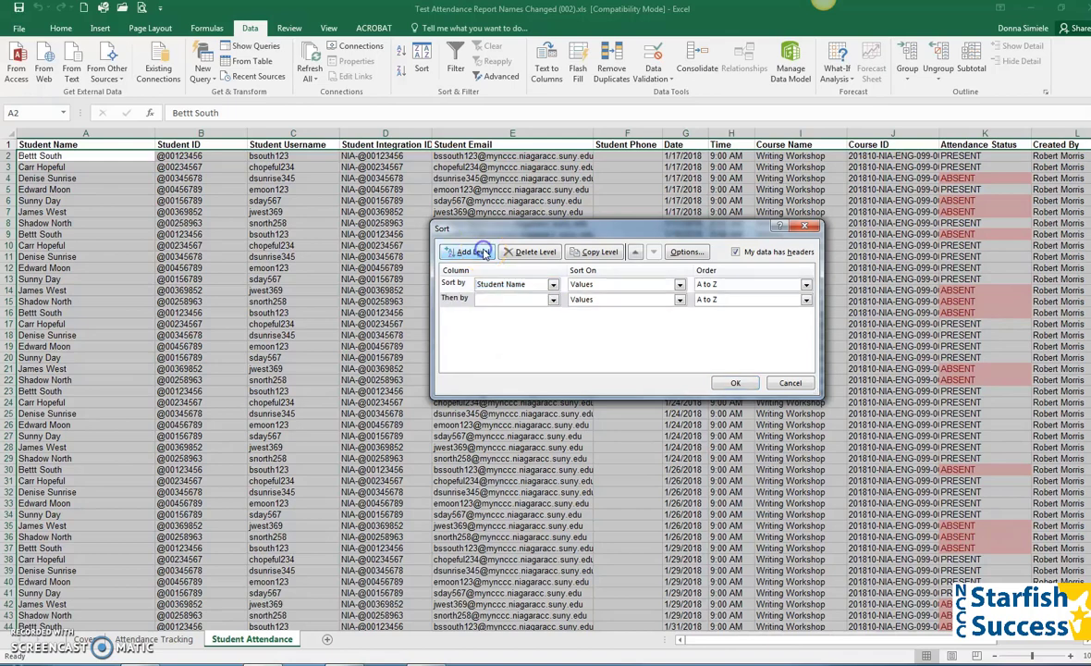
click(553, 298)
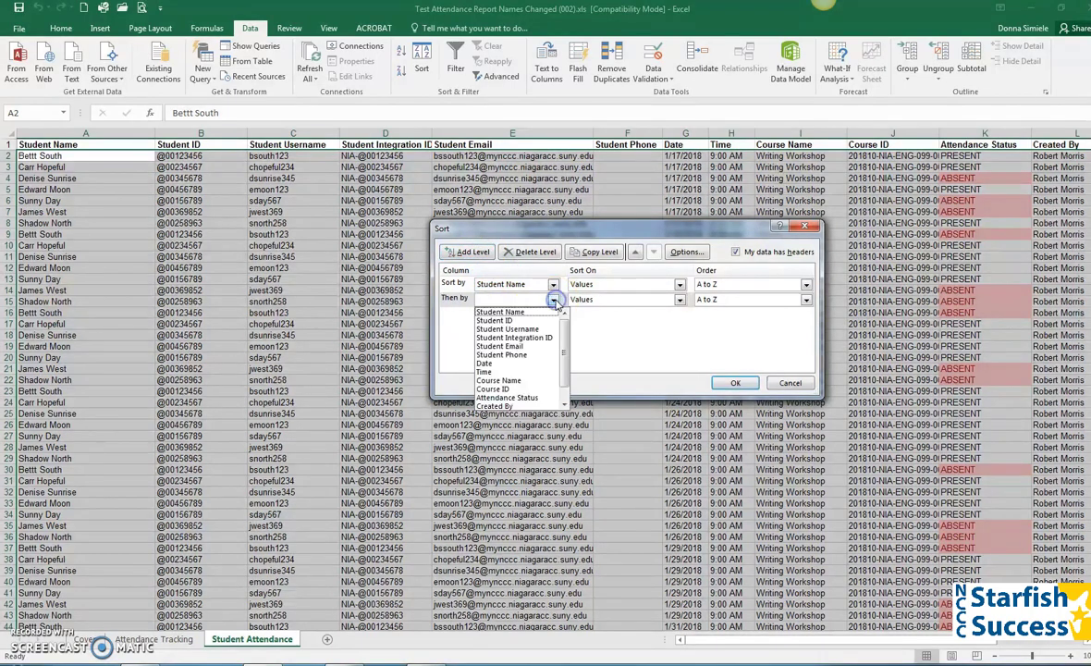
click(500, 363)
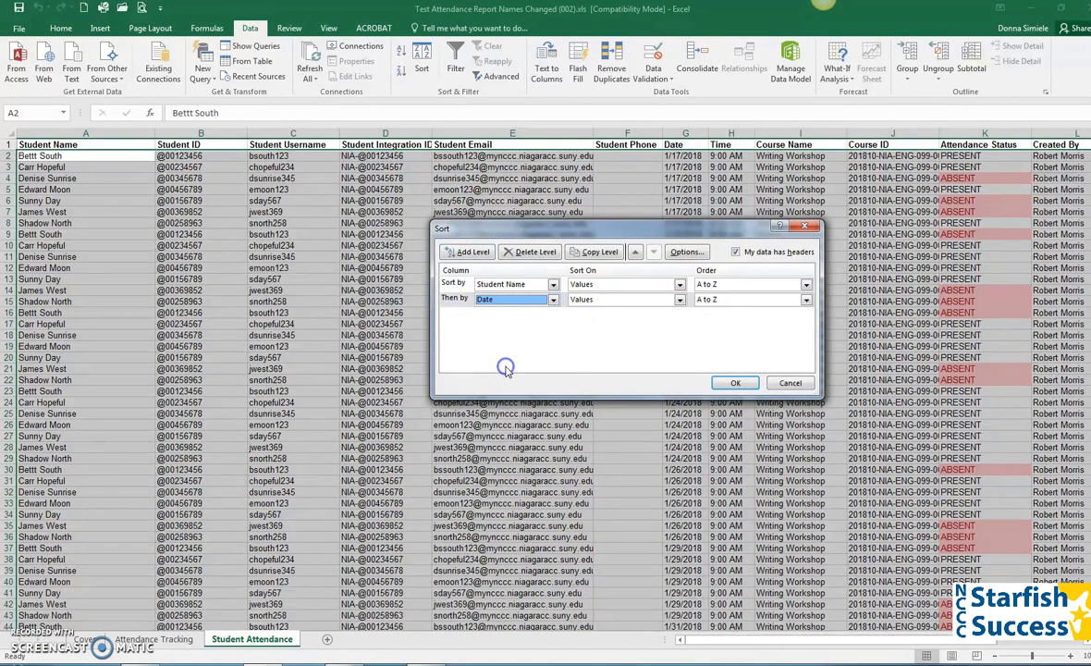
click(737, 384)
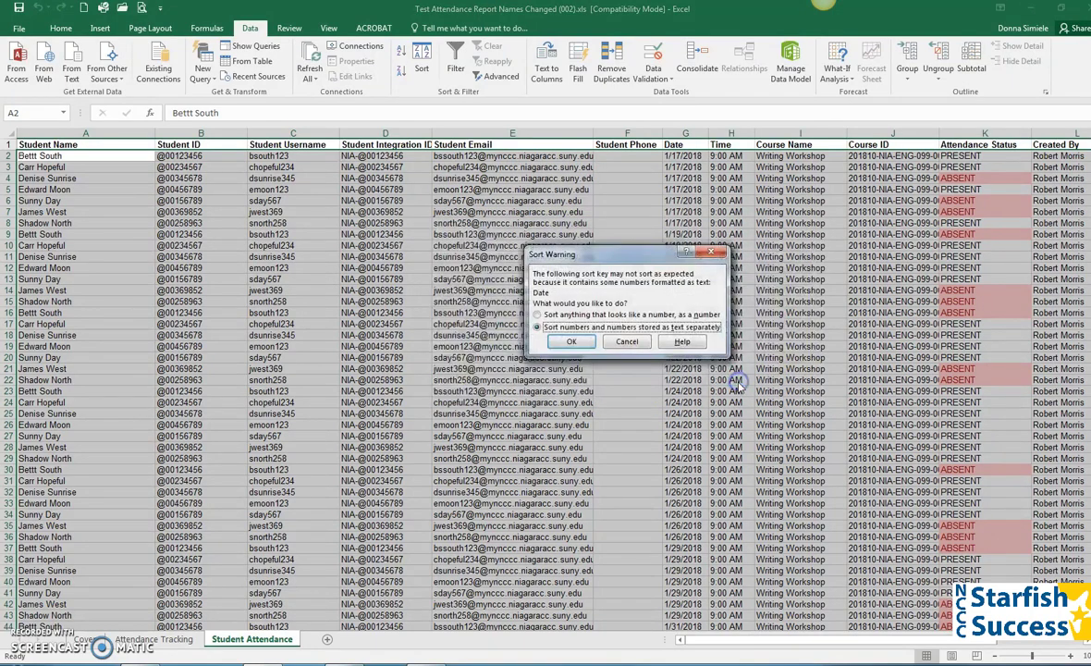
click(589, 343)
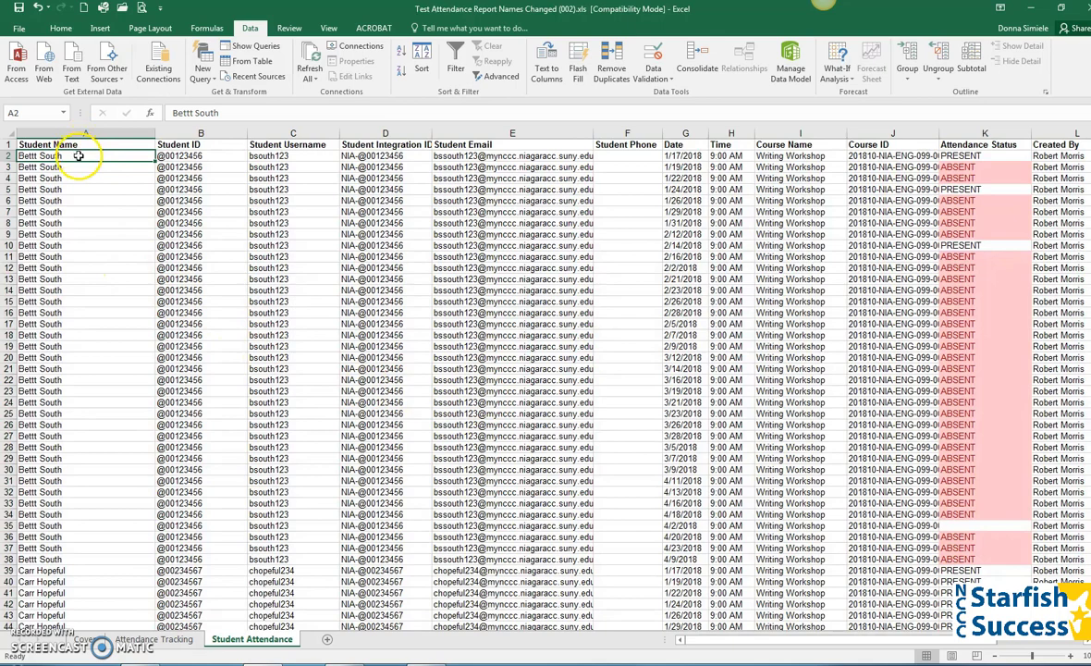
Check the first student's row count and an ABSENT highlight, then reopen the Subtotal settings.
drag(96, 156, 80, 562)
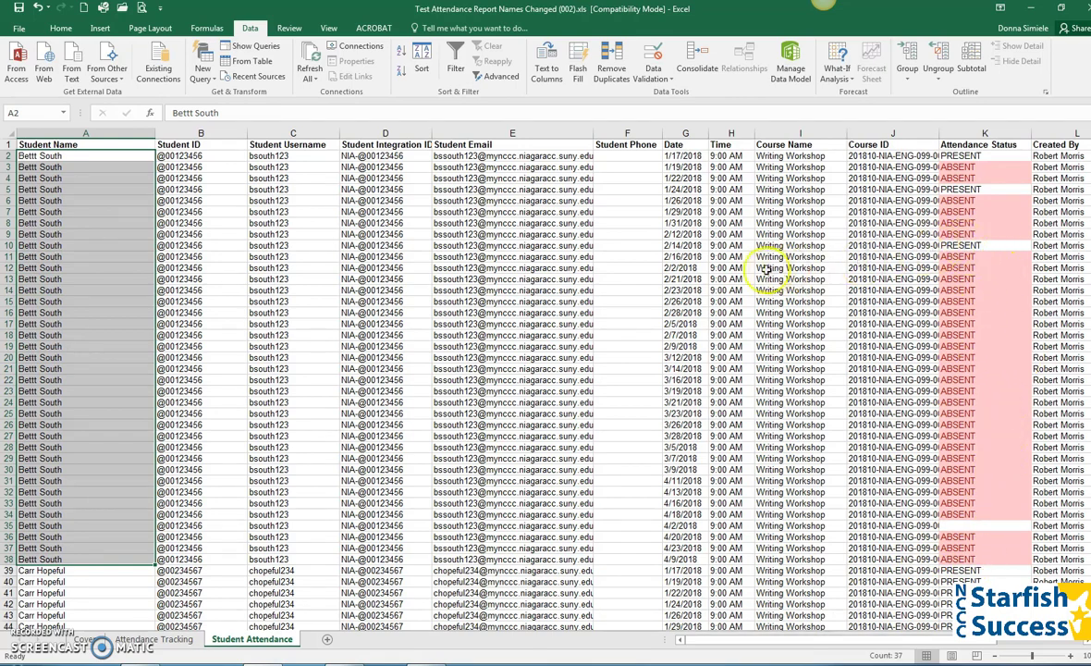
click(964, 393)
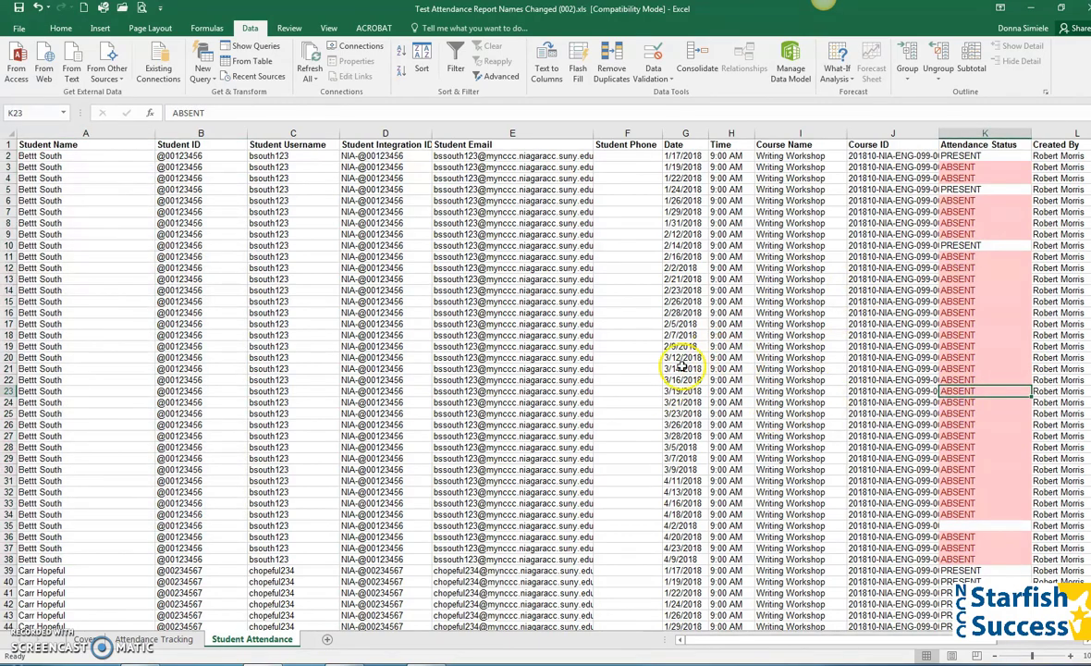
click(292, 201)
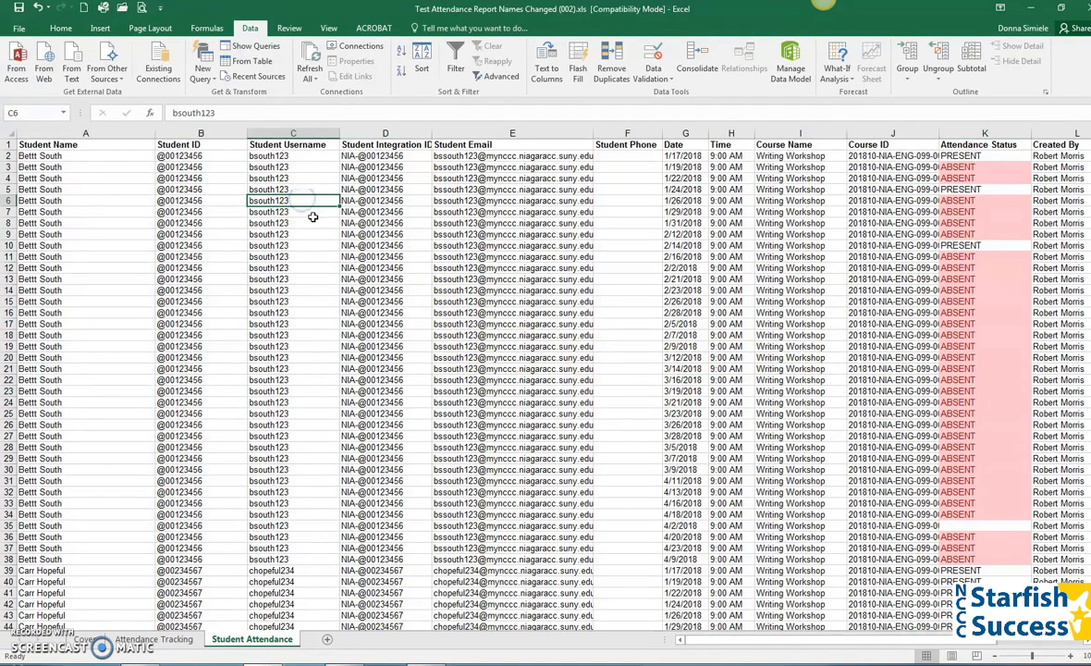
click(971, 69)
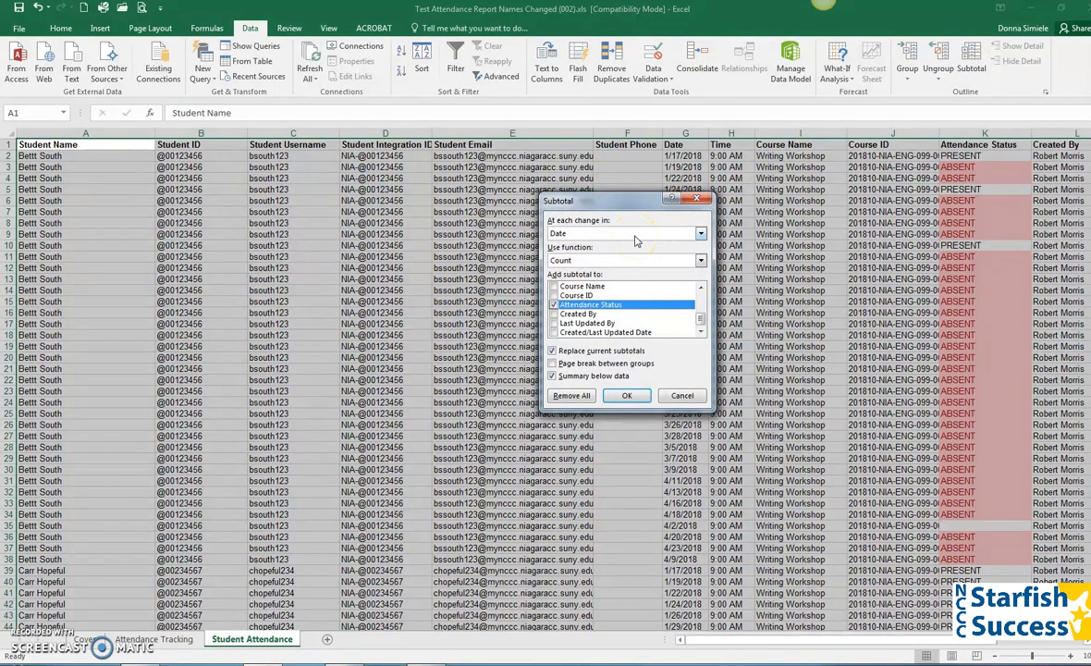
click(635, 234)
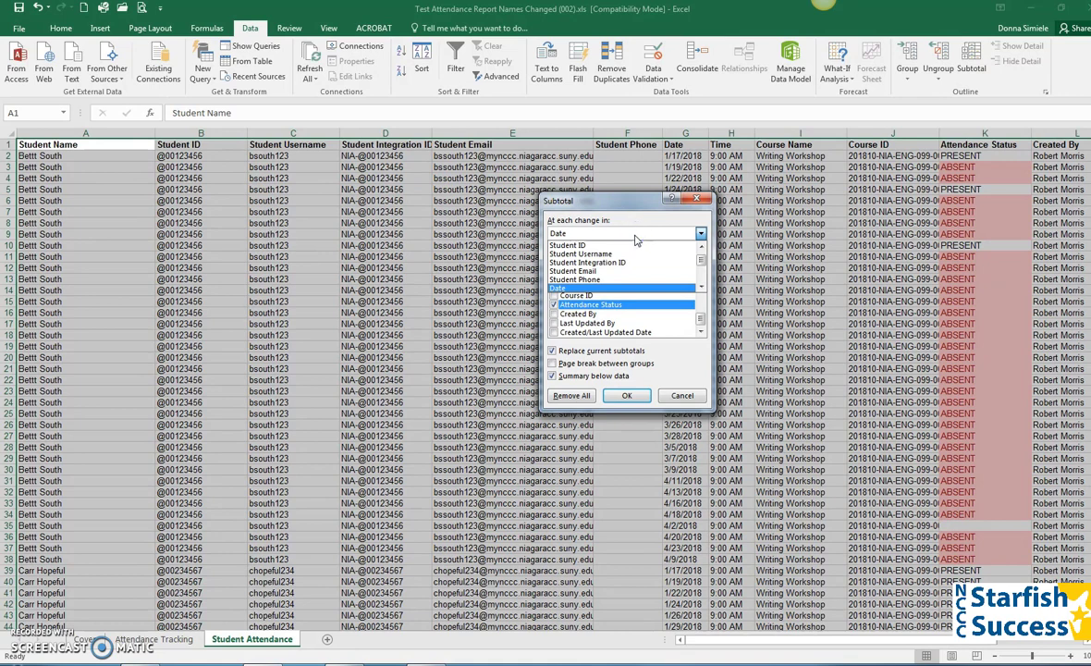
click(701, 246)
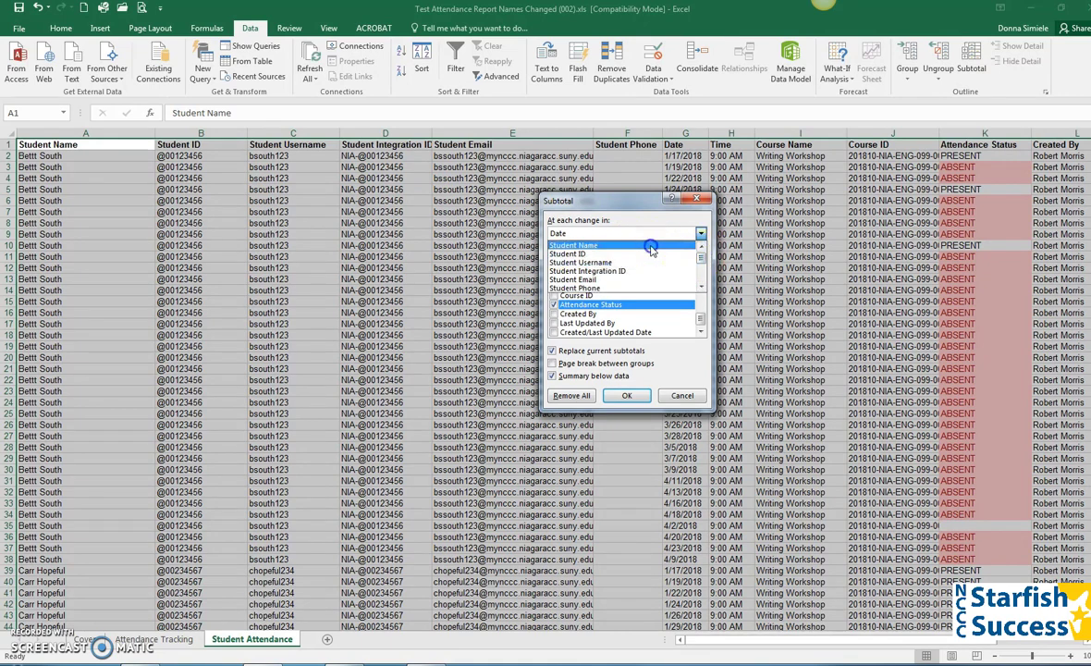
click(659, 246)
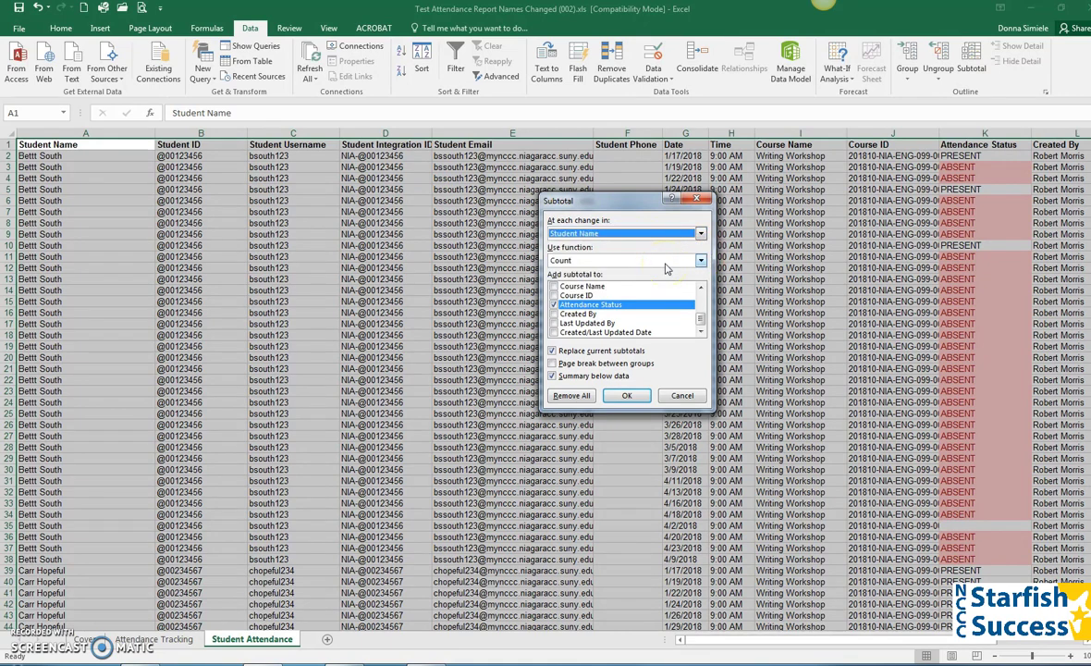
click(594, 306)
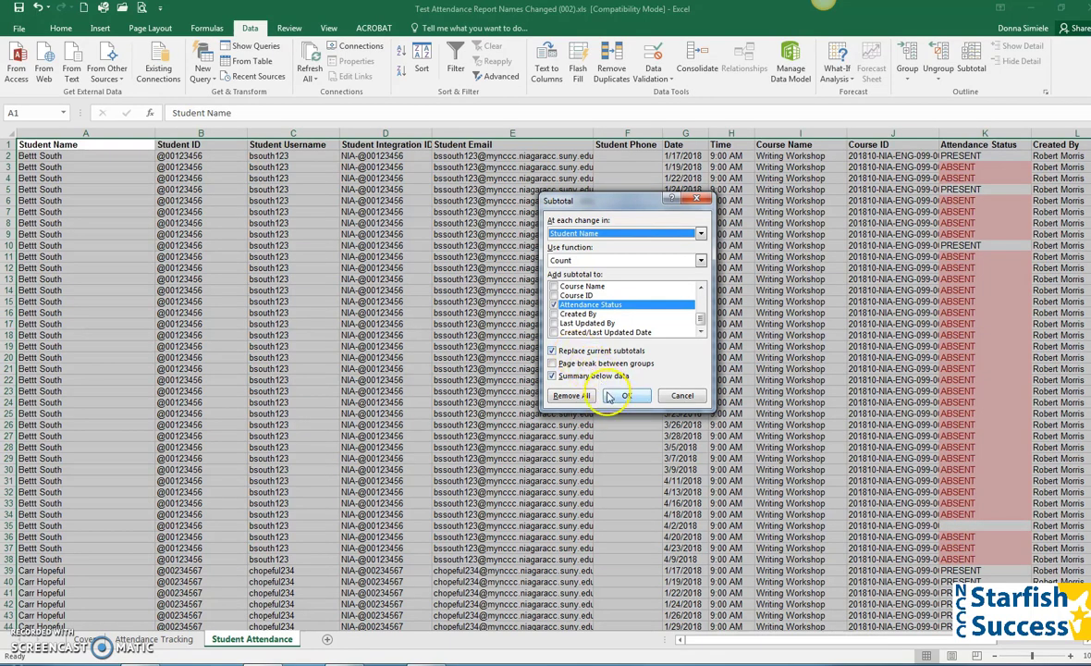
click(625, 396)
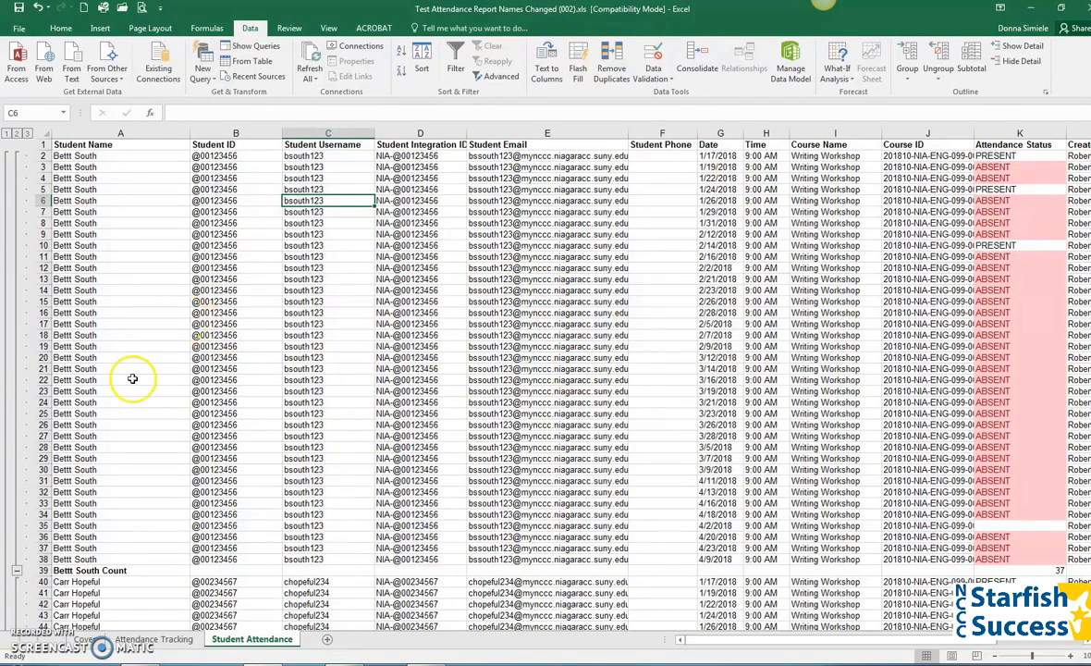
click(1047, 571)
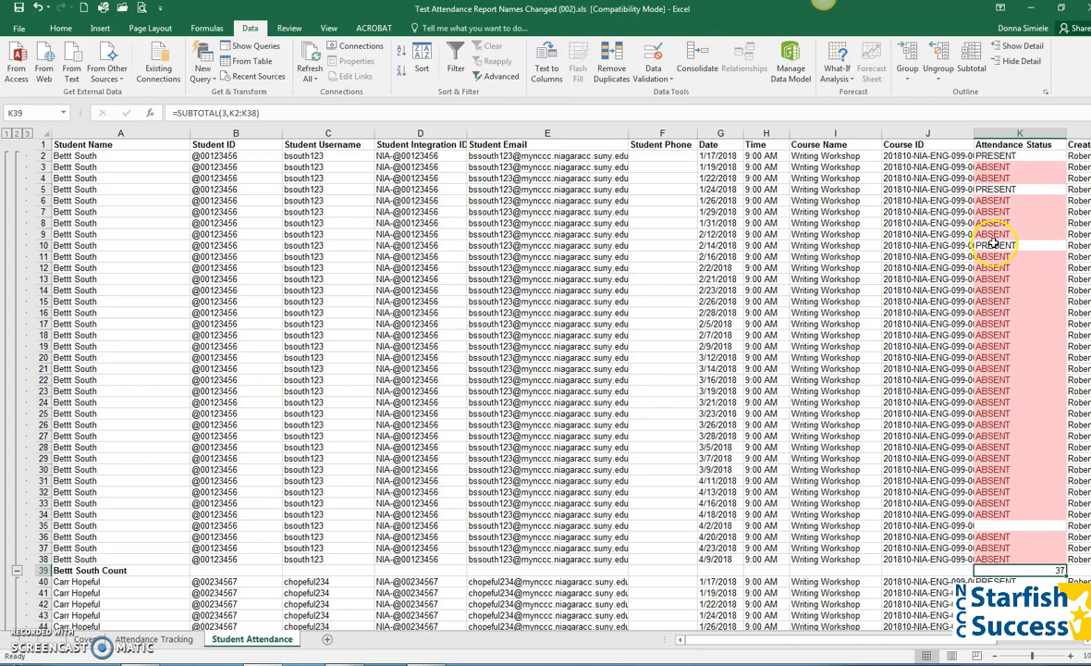
drag(991, 242, 714, 243)
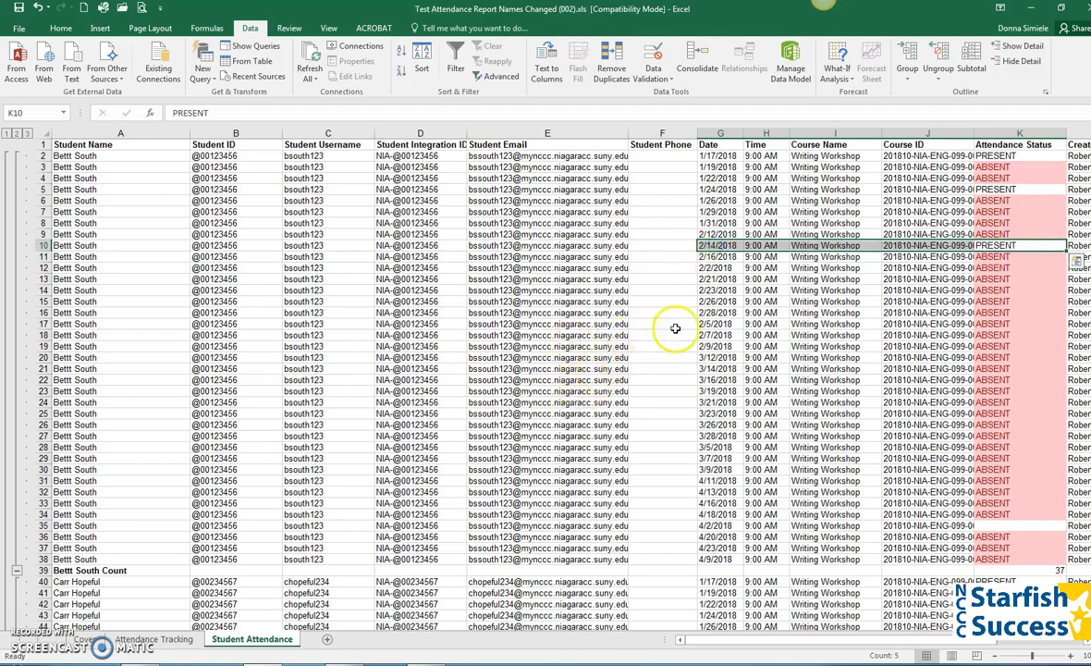
click(673, 326)
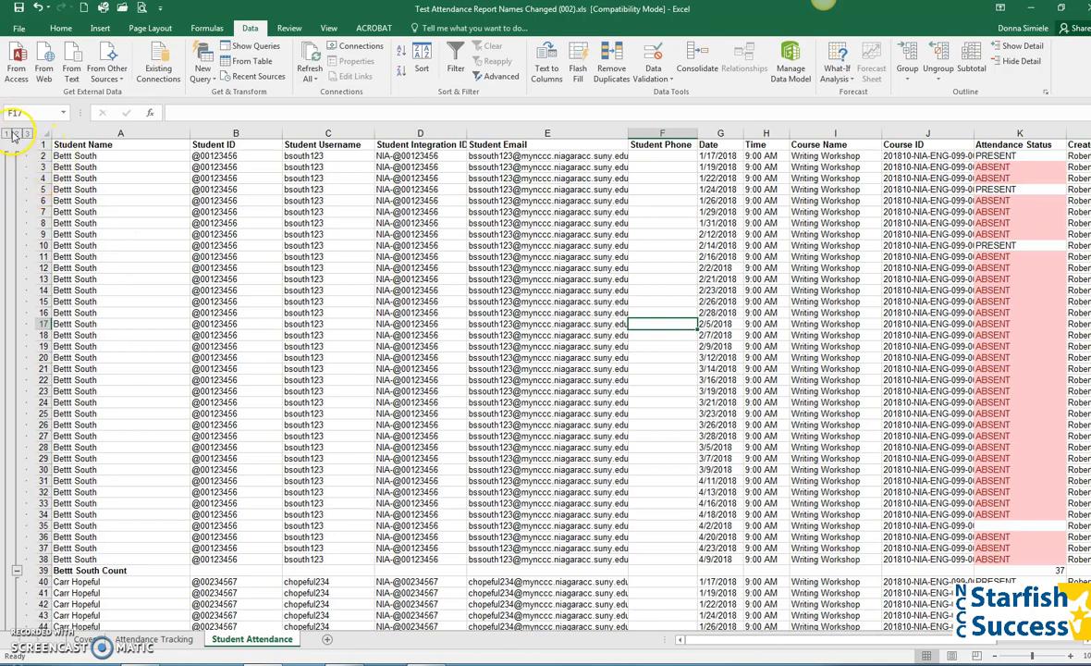
click(15, 134)
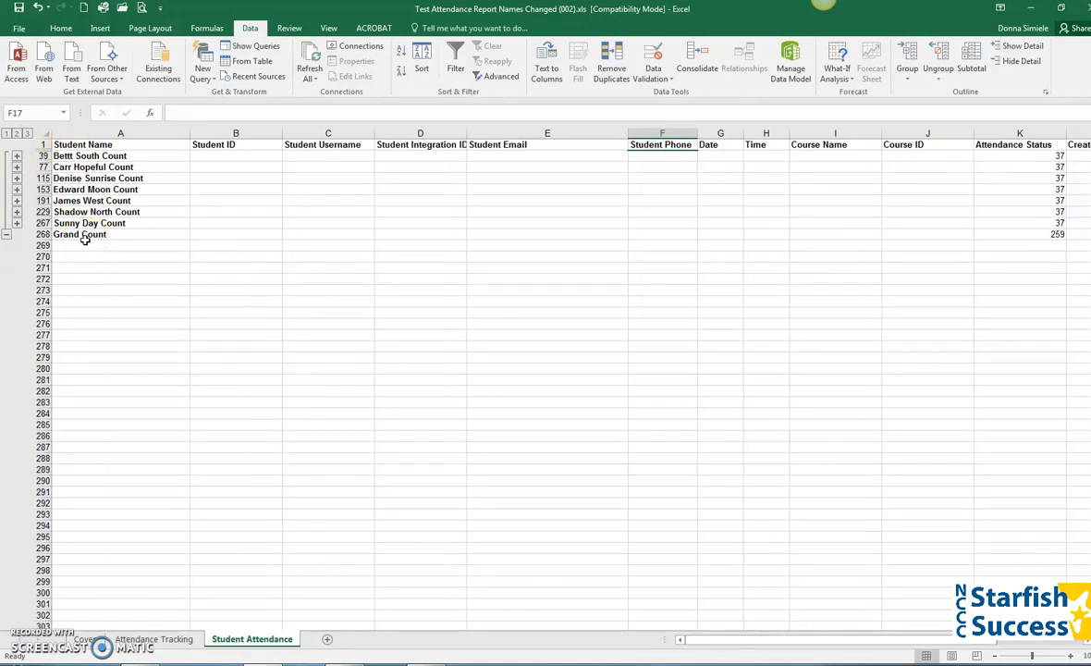
click(17, 180)
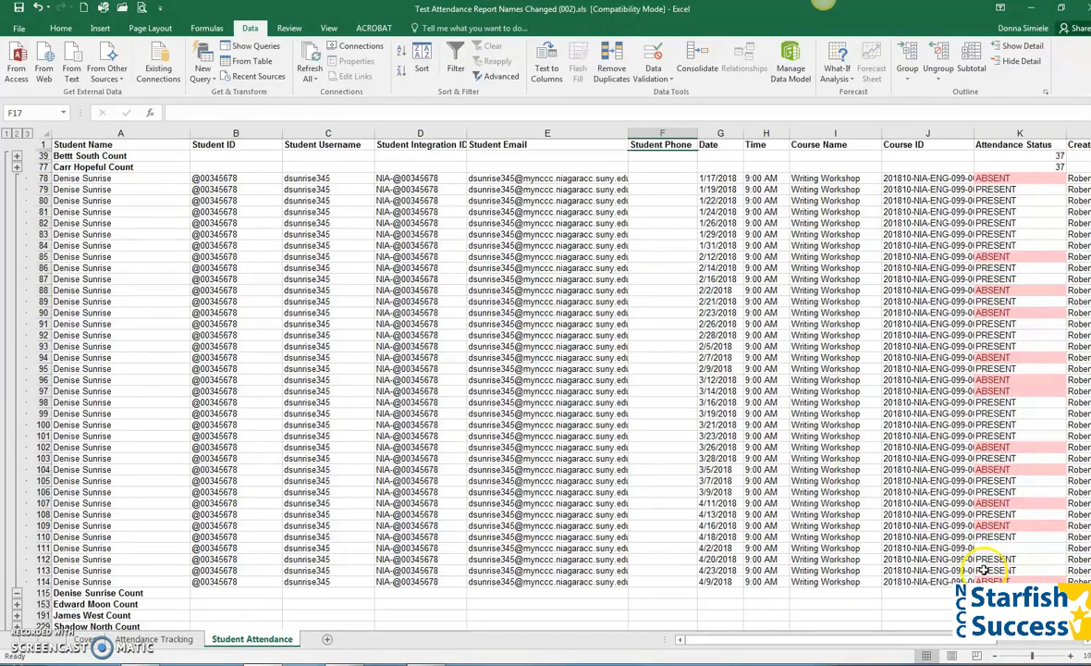
drag(984, 567, 719, 577)
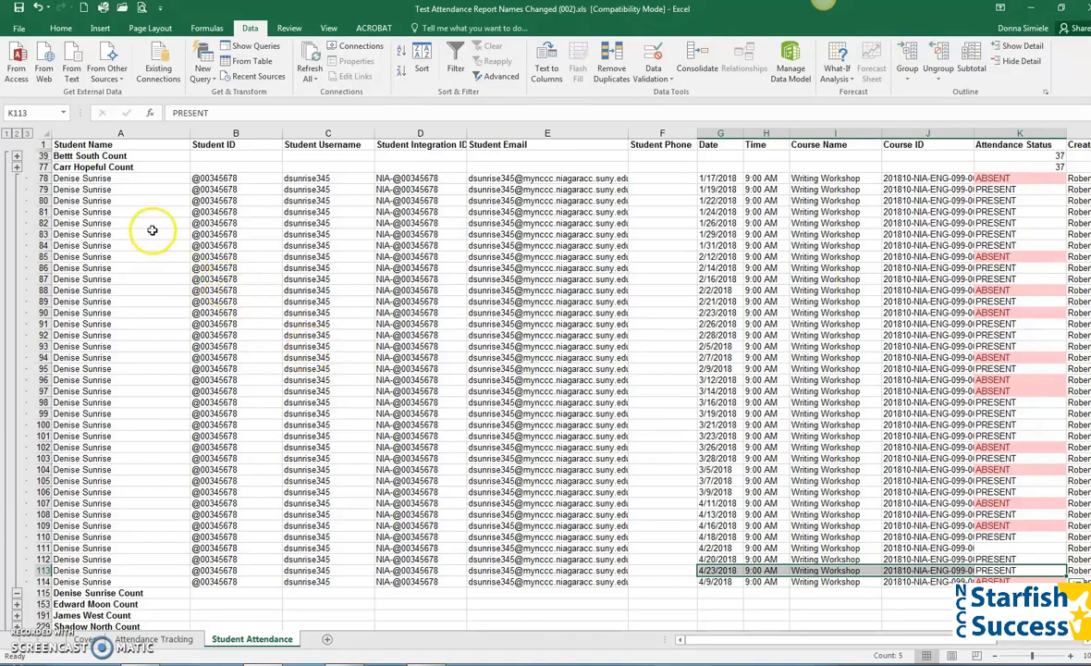
click(27, 134)
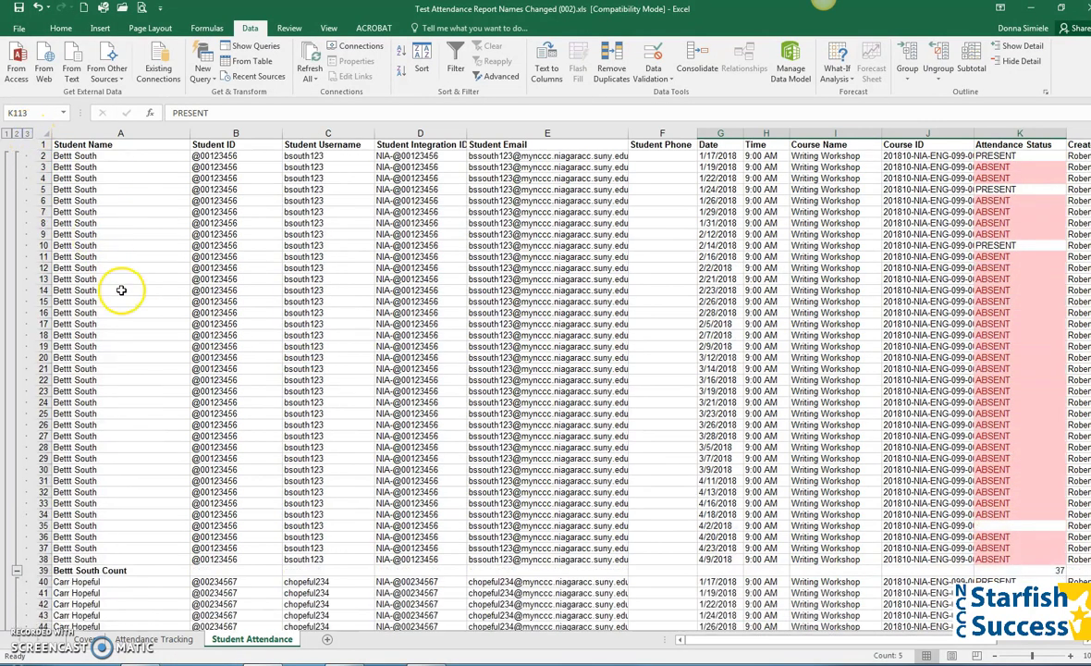
click(17, 134)
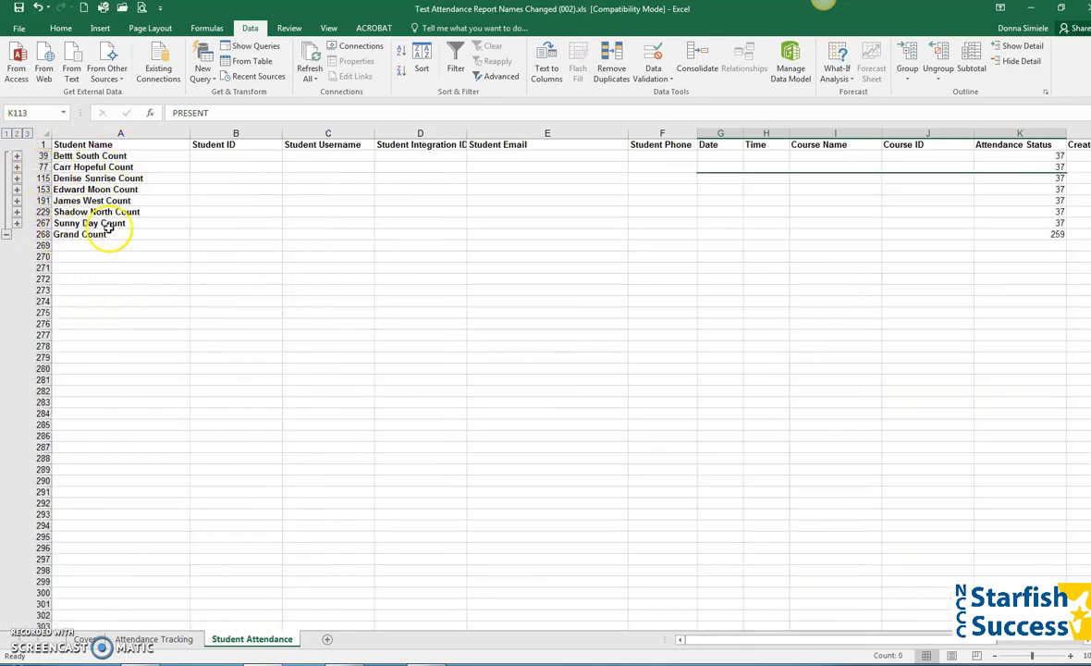
click(7, 134)
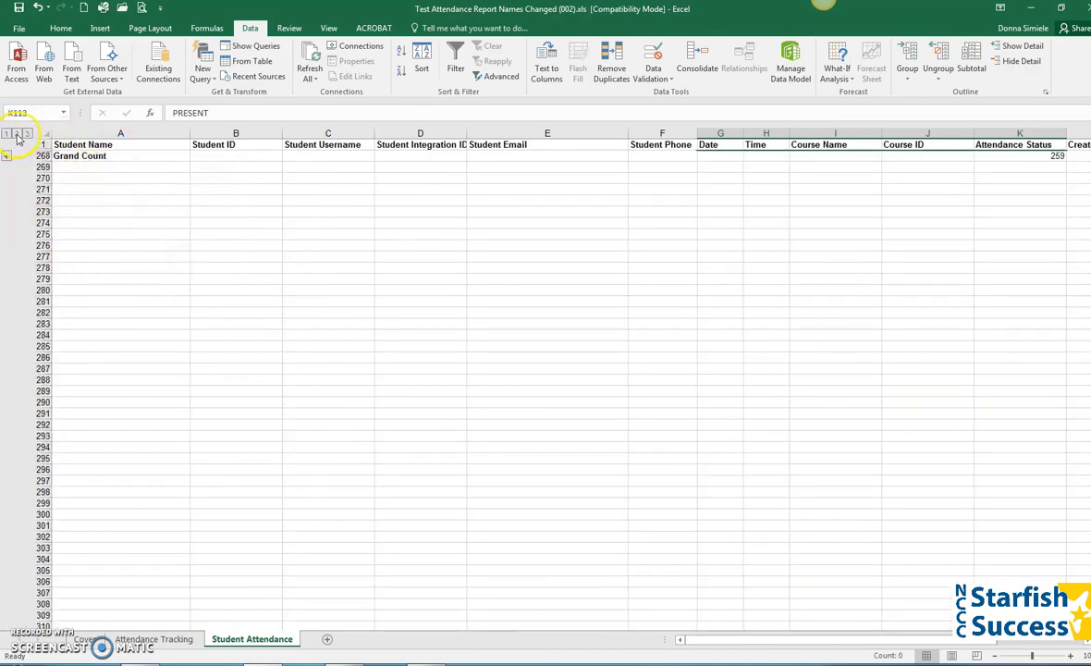
click(27, 134)
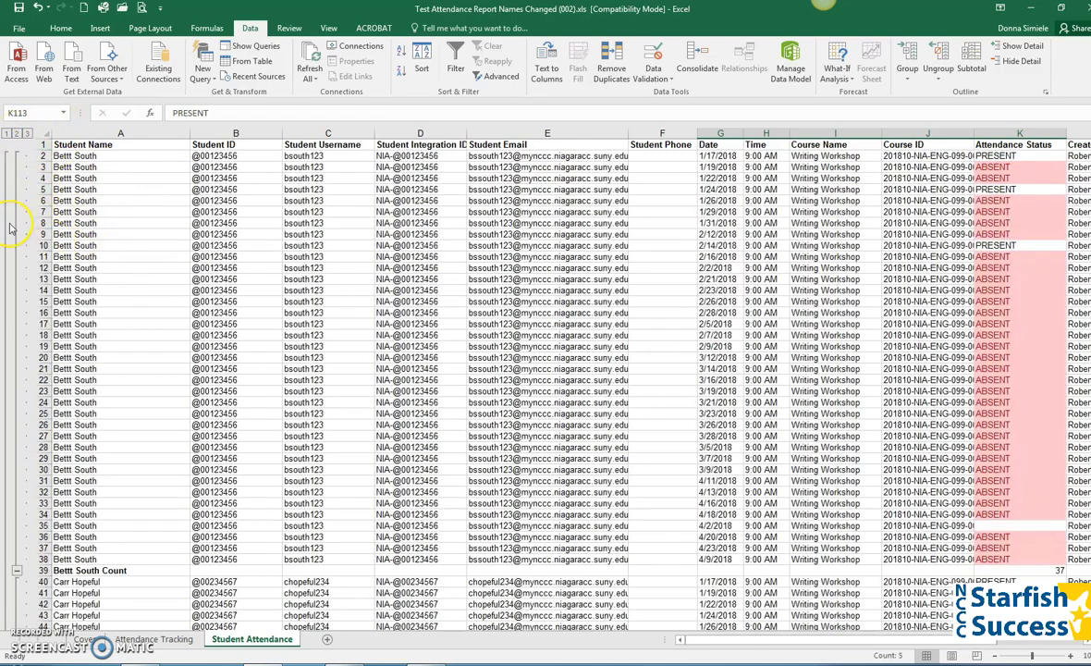